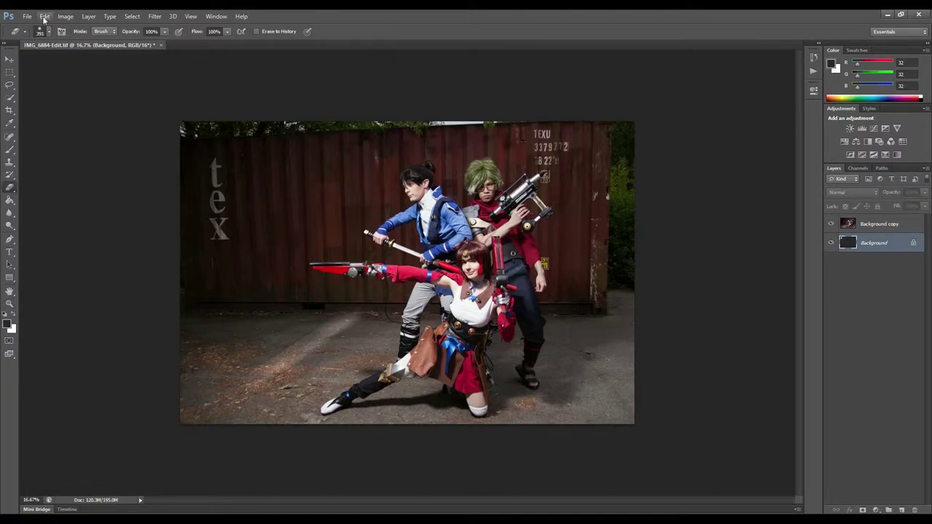
Erase the container wall on the photo's left side to reveal the dark fill.
mouse_move(219, 139)
mouse_down()
mouse_move(209, 266)
mouse_move(306, 299)
mouse_move(270, 185)
mouse_move(318, 156)
mouse_move(624, 125)
mouse_move(576, 173)
mouse_move(599, 303)
mouse_move(572, 203)
mouse_up()
Shrink the Eraser to 30 px and erase the wall around the red gun's barrel and stock.
scroll(314, 268, up, 5)
right_click(225, 220)
key(Return)
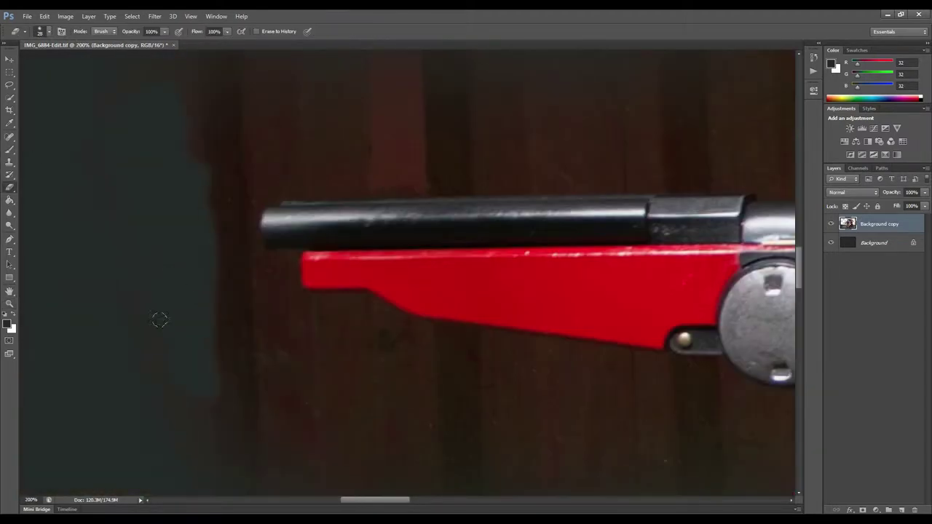
mouse_move(257, 229)
mouse_down()
mouse_move(229, 252)
mouse_move(270, 185)
mouse_up()
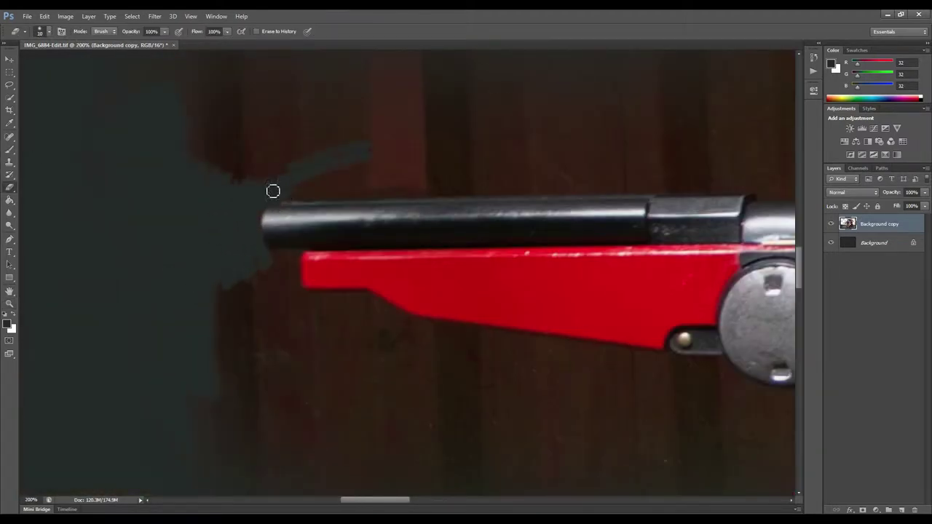
mouse_move(306, 305)
mouse_down()
mouse_move(245, 327)
mouse_move(245, 219)
mouse_up()
scroll(129, 324, right, 5)
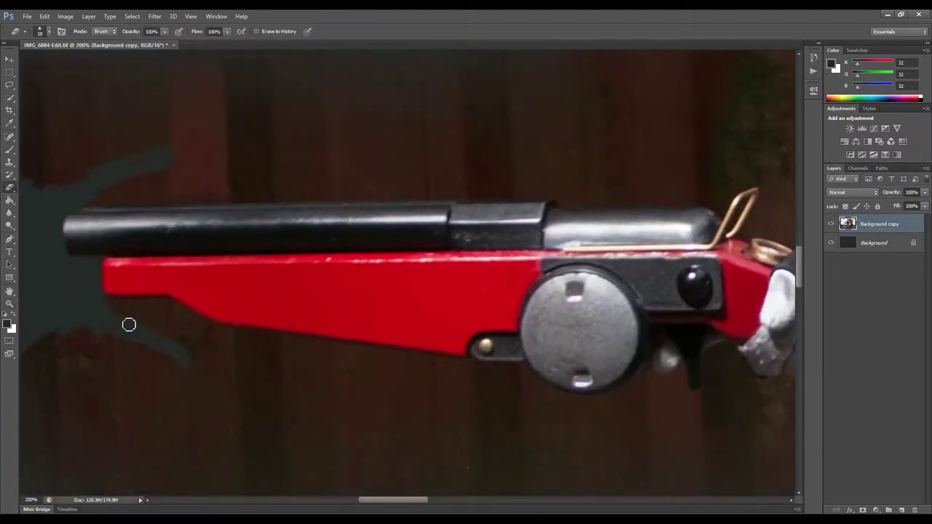
mouse_move(209, 331)
mouse_down()
mouse_move(278, 376)
mouse_move(316, 378)
mouse_up()
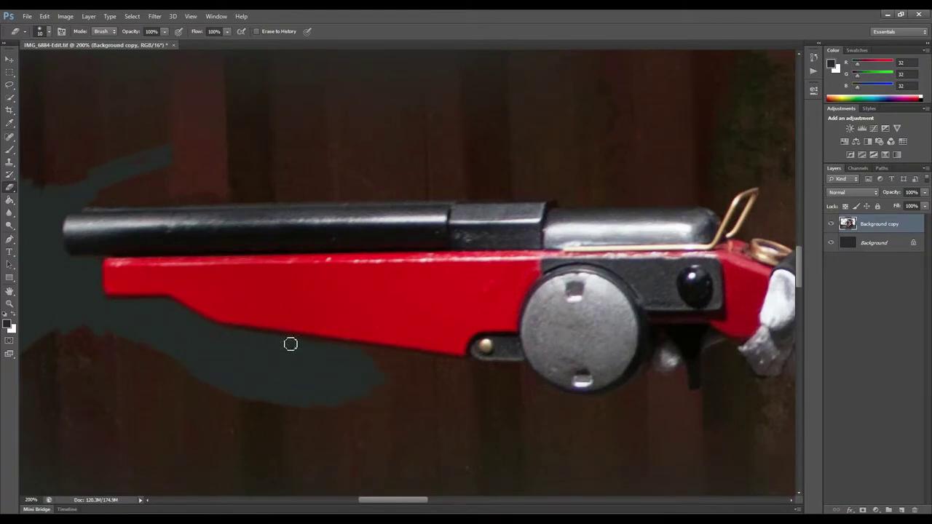
drag(479, 392, 313, 240)
drag(313, 291, 301, 226)
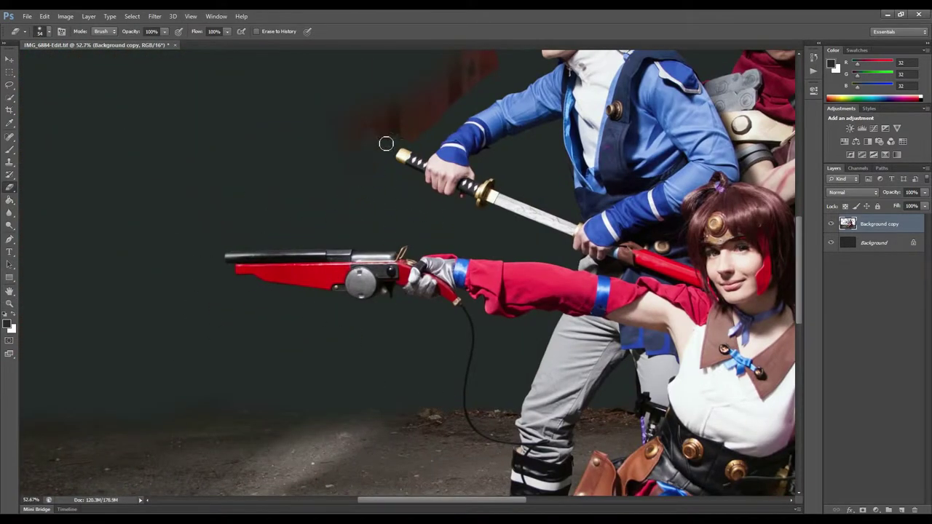
Erase the remaining wall around the green wig at 200% zoom.
drag(404, 134, 347, 302)
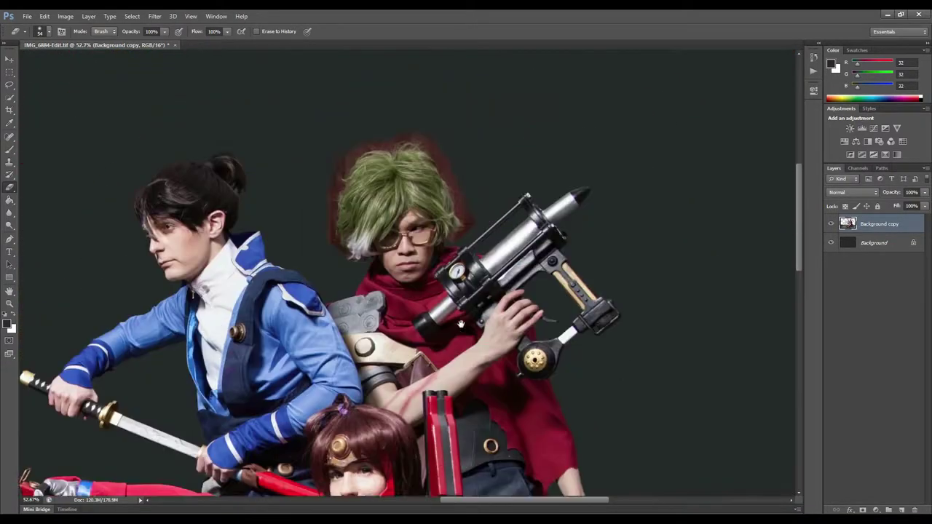
key(e)
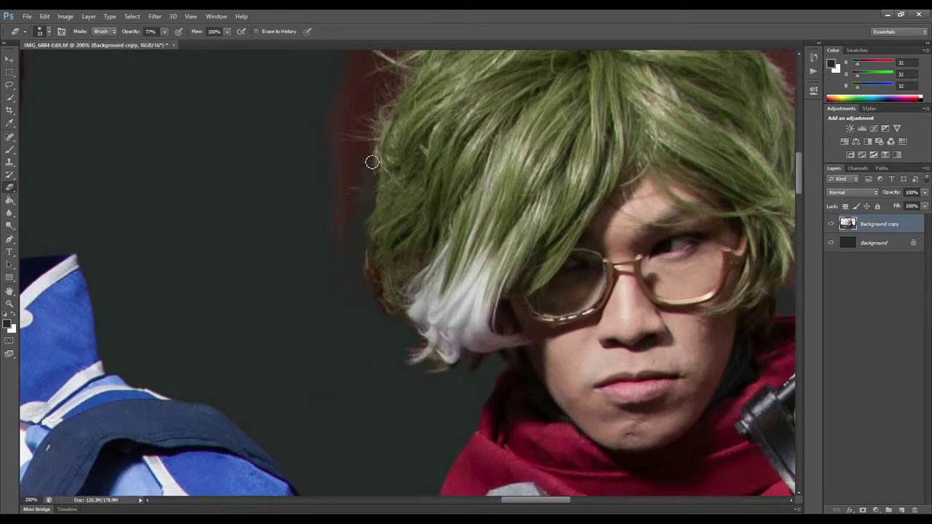
scroll(341, 279, up, 5)
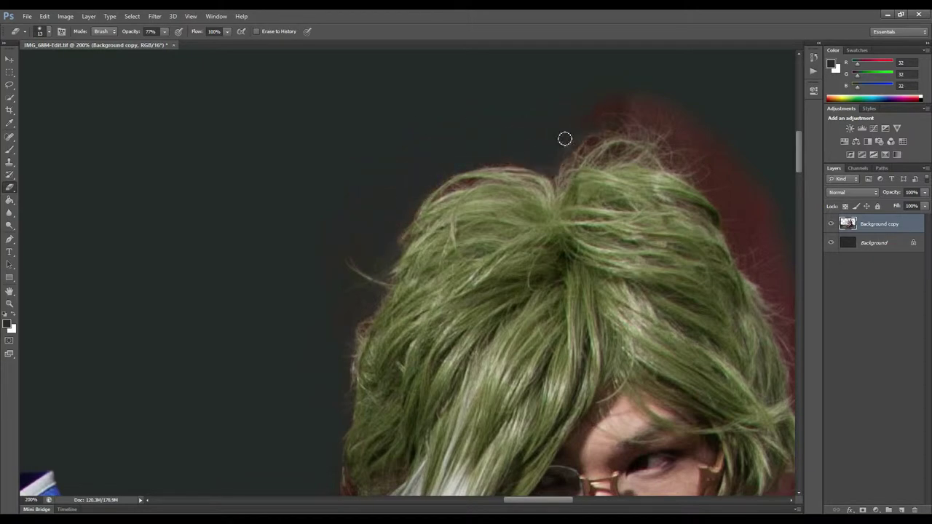
scroll(539, 241, down, 3)
scroll(477, 373, right, 7)
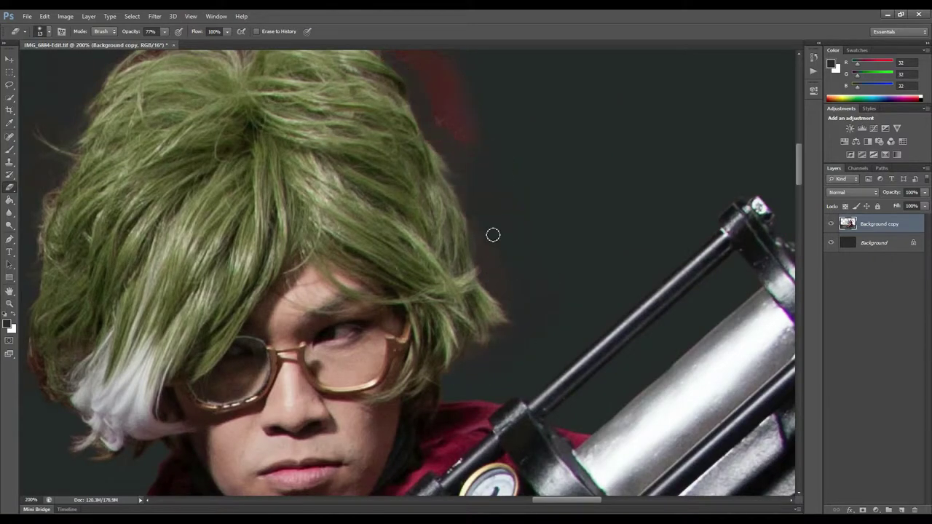
scroll(453, 107, up, 2)
scroll(454, 106, left, 1)
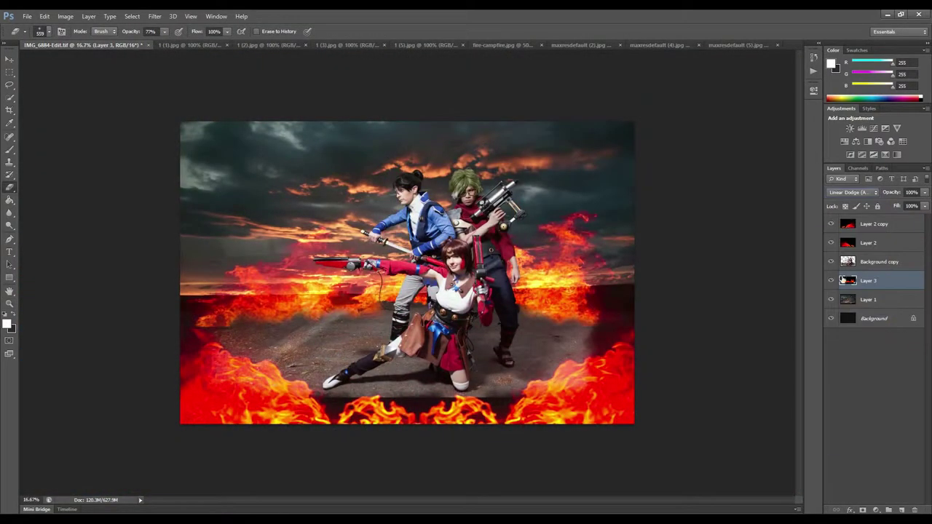
Bring a fire image into the composite, scale it across the scene and blend it with Screen.
click(197, 46)
mouse_move(66, 89)
mouse_down()
mouse_move(281, 326)
mouse_move(209, 333)
mouse_up()
key(ctrl+t)
key(Return)
click(852, 193)
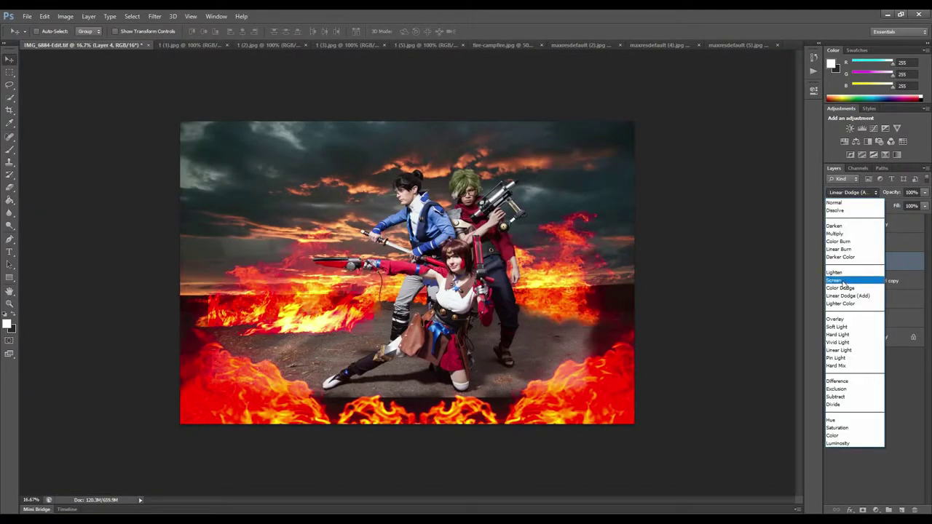
click(852, 280)
scroll(251, 336, up, 1)
key(e)
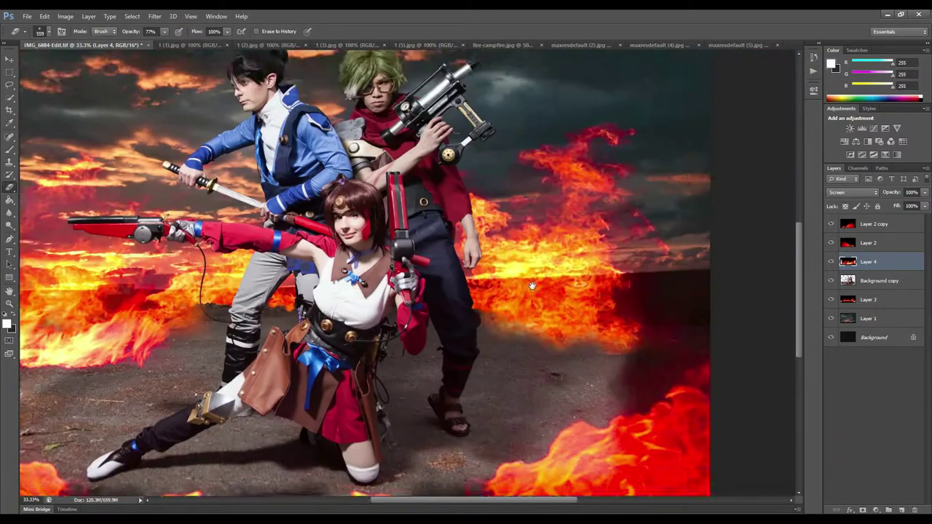
Add the tall-flames image as another fire layer blended with Screen.
click(342, 44)
click(645, 45)
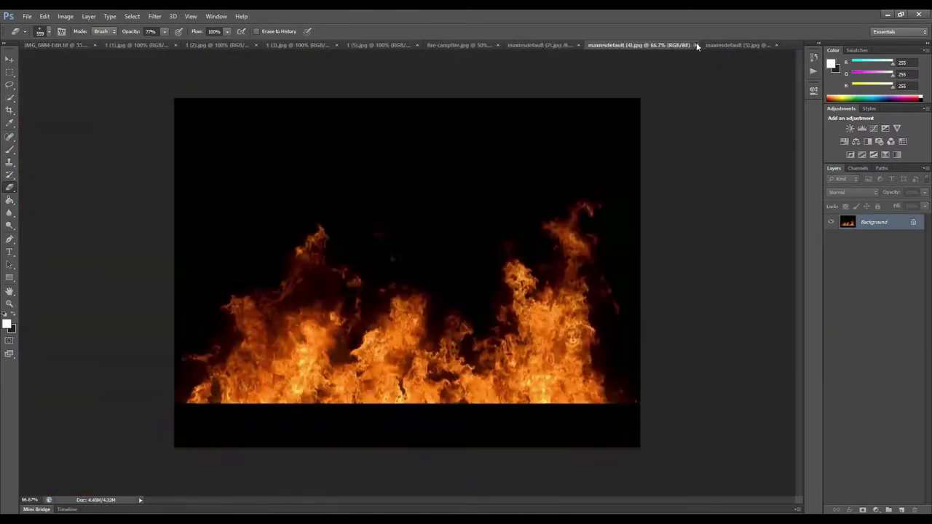
click(190, 45)
click(10, 58)
drag(407, 272, 517, 313)
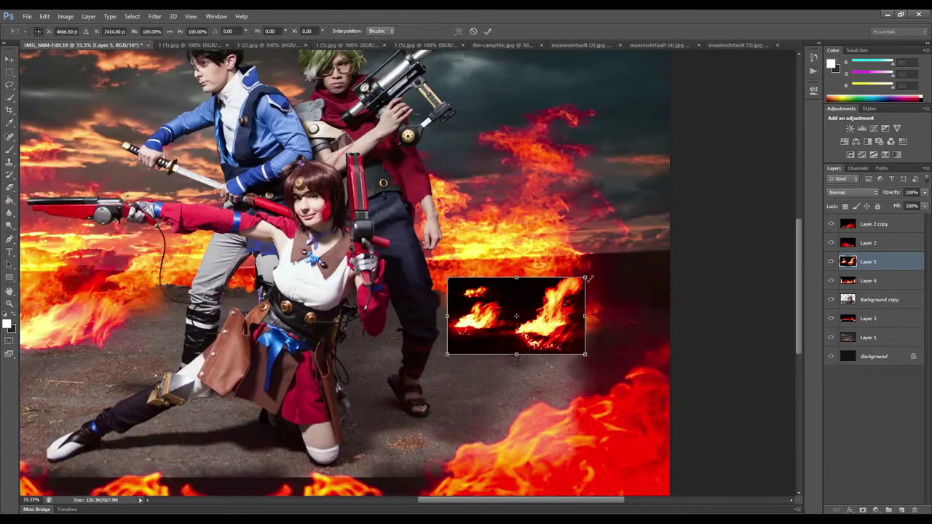
click(851, 193)
click(842, 281)
key(e)
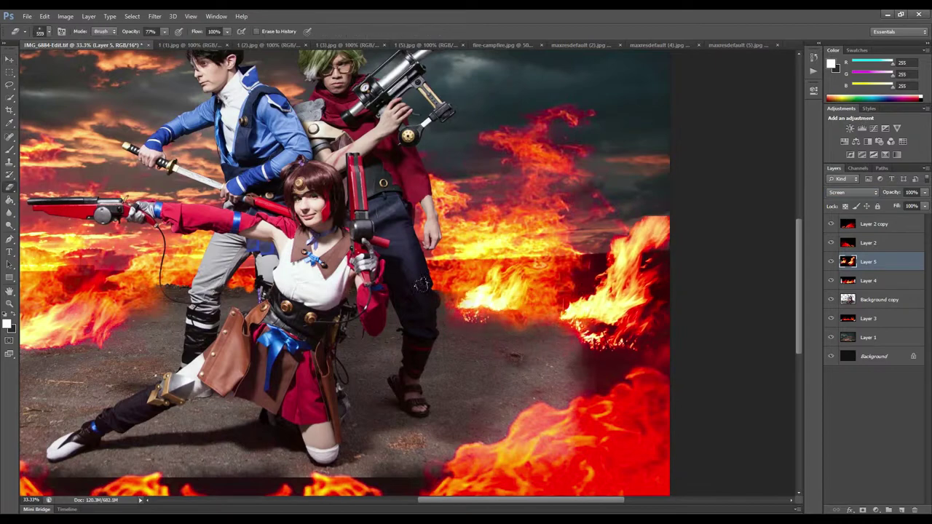
Lower the Layer 4 fire's saturation to -14 with Hue/Saturation.
key(z)
alt+click(465, 165)
click(868, 318)
click(66, 16)
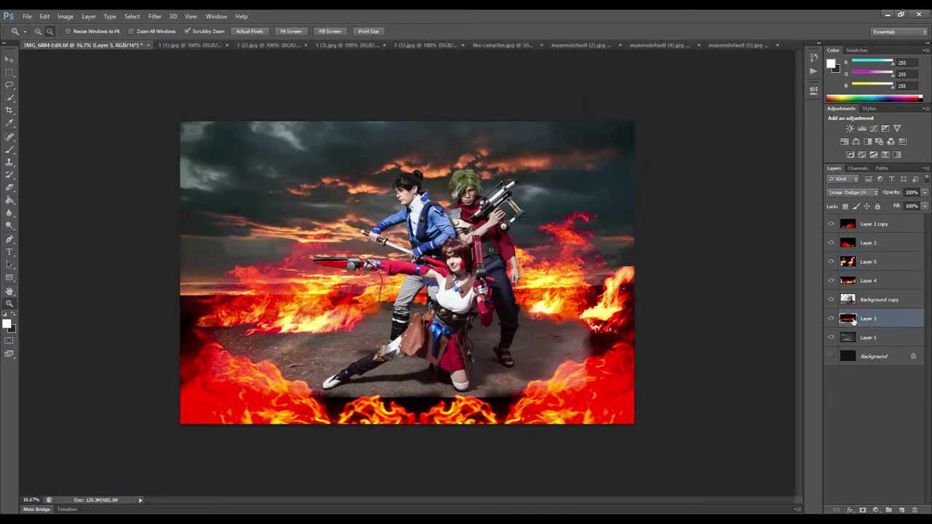
click(196, 92)
key(Escape)
click(868, 280)
key(ctrl+u)
drag(616, 221, 603, 220)
click(732, 150)
Desaturate Layer 2 to -29 and tone down the Layer 2 copy flames too.
click(196, 92)
click(732, 150)
click(868, 243)
click(197, 92)
click(732, 150)
click(66, 16)
click(197, 92)
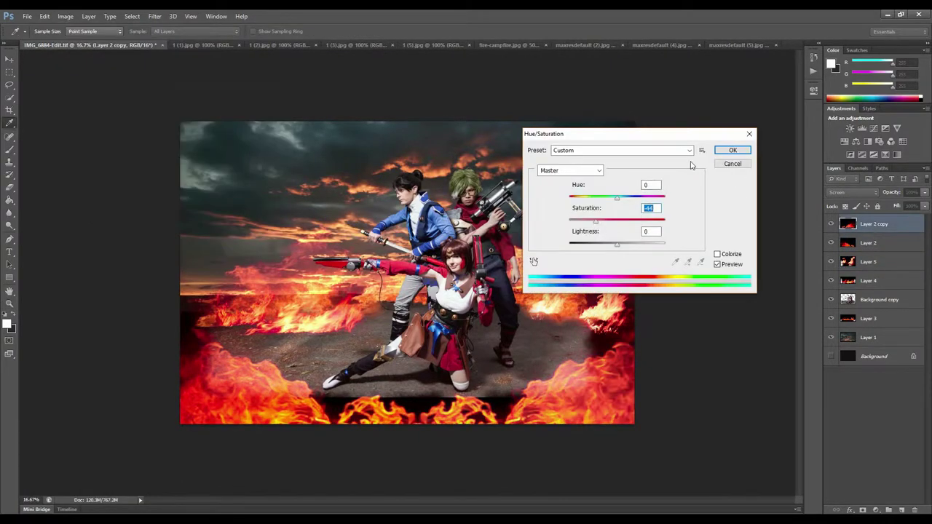
Nudge the characters layer slightly upward with the Move tool.
key(Escape)
key(z)
click(874, 299)
key(v)
mouse_move(437, 270)
mouse_down()
mouse_move(437, 262)
mouse_move(437, 270)
mouse_up()
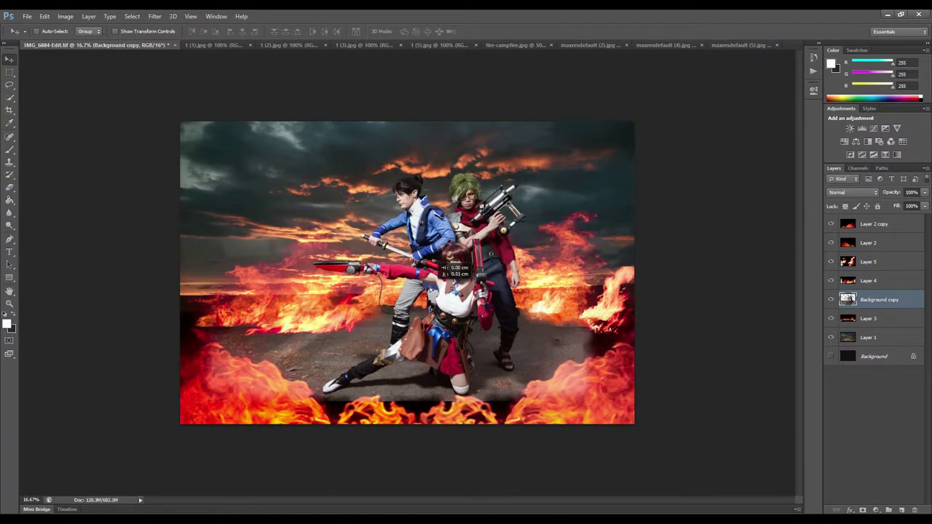
Open Layer Style for the Background copy characters layer and reposition the dialog.
right_click(875, 299)
click(772, 179)
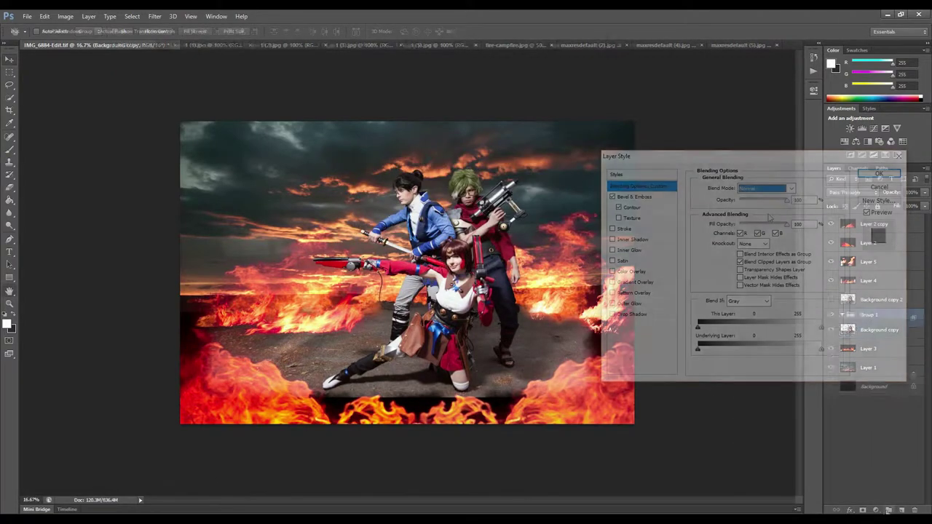
click(631, 303)
click(723, 222)
click(566, 142)
drag(748, 156, 696, 174)
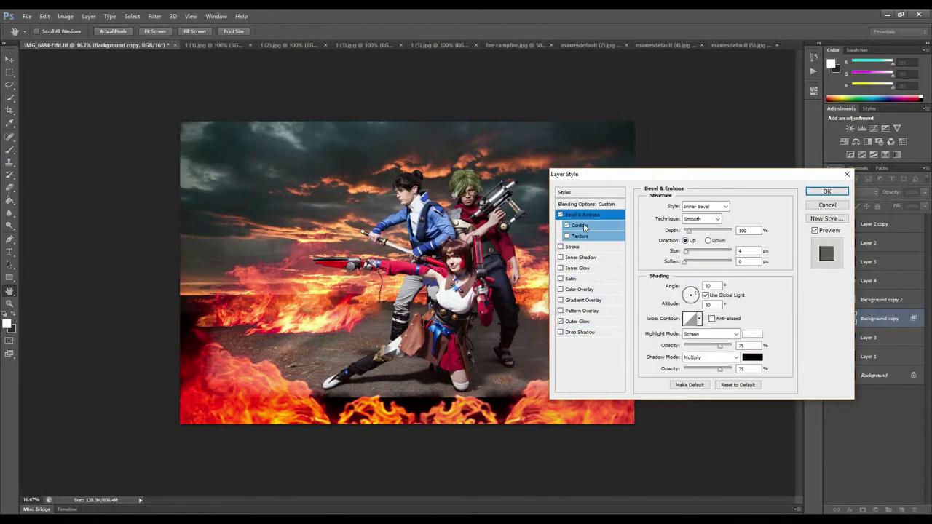
Set Bevel & Emboss to Chisel Soft with a shallow depth and a different gloss contour.
click(586, 217)
drag(690, 294, 687, 287)
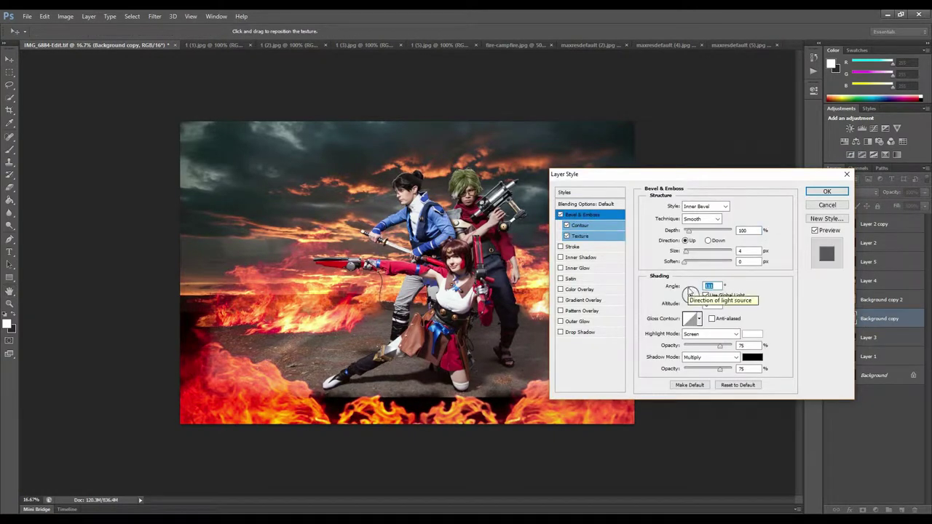
drag(688, 230, 683, 230)
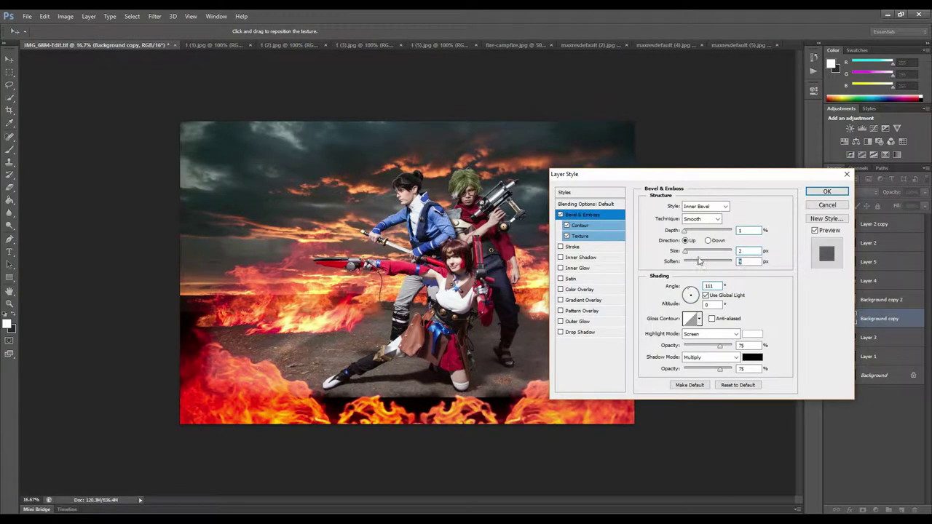
click(704, 244)
click(699, 318)
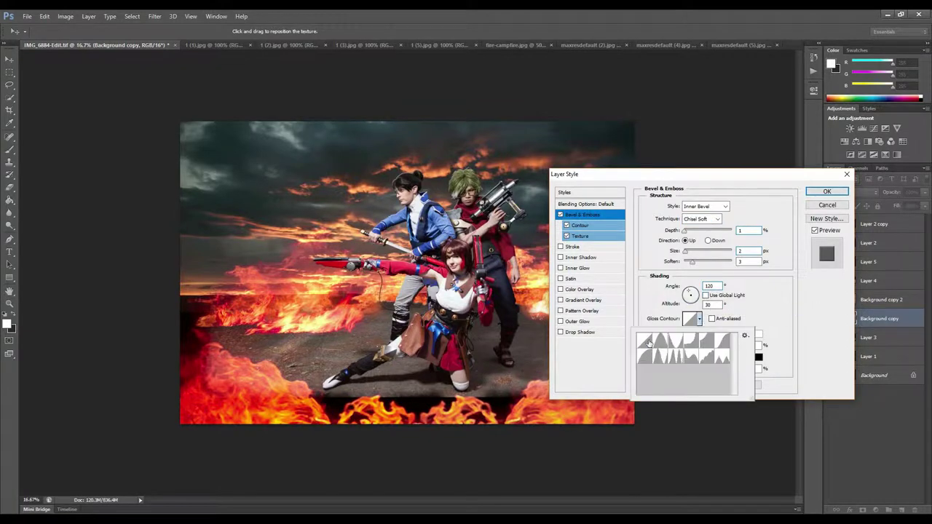
click(739, 319)
click(709, 334)
Make bevel highlight and shadow Normal, highlight opacity 100, shadow near-white, and enable Inner Glow.
click(699, 89)
drag(719, 346, 731, 345)
click(710, 356)
click(699, 112)
click(752, 356)
key(Return)
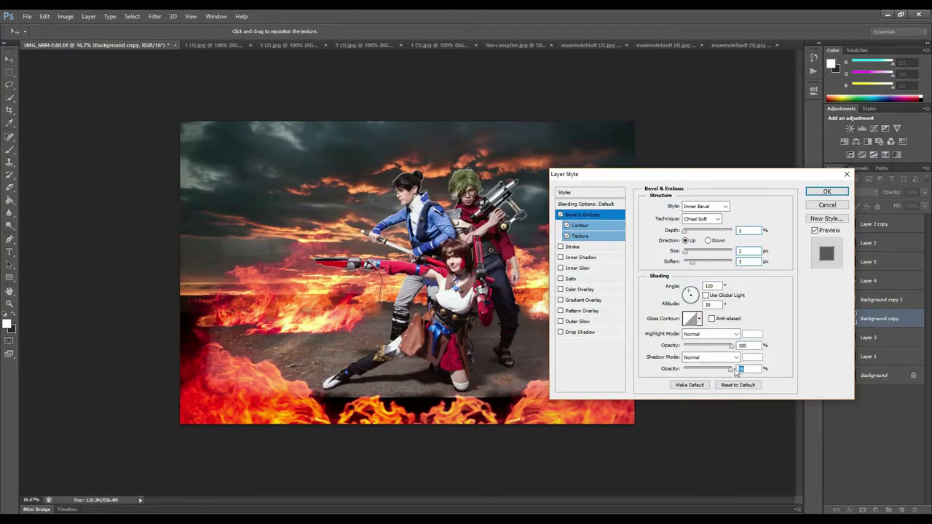
click(578, 268)
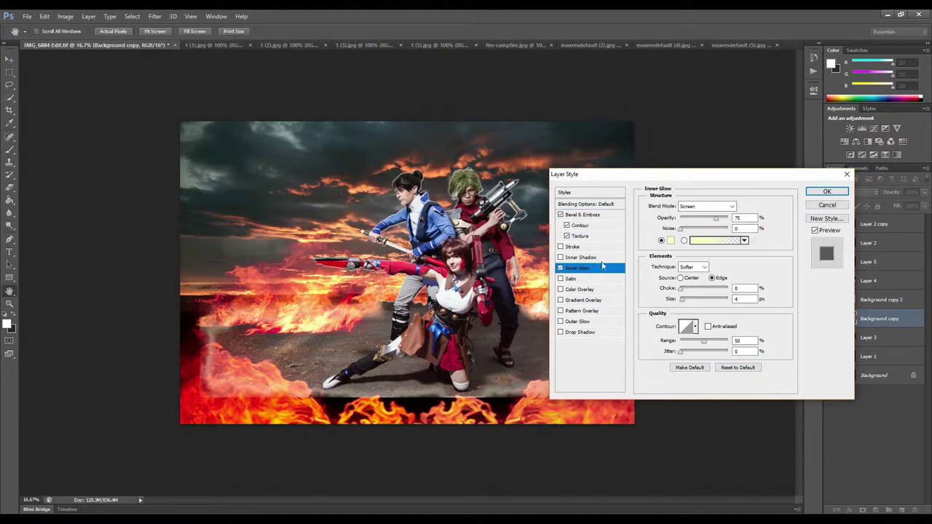
Give Inner Glow a white-to-transparent gradient, orange colour, tighter choke, larger size and jitter.
click(717, 241)
click(580, 131)
click(754, 121)
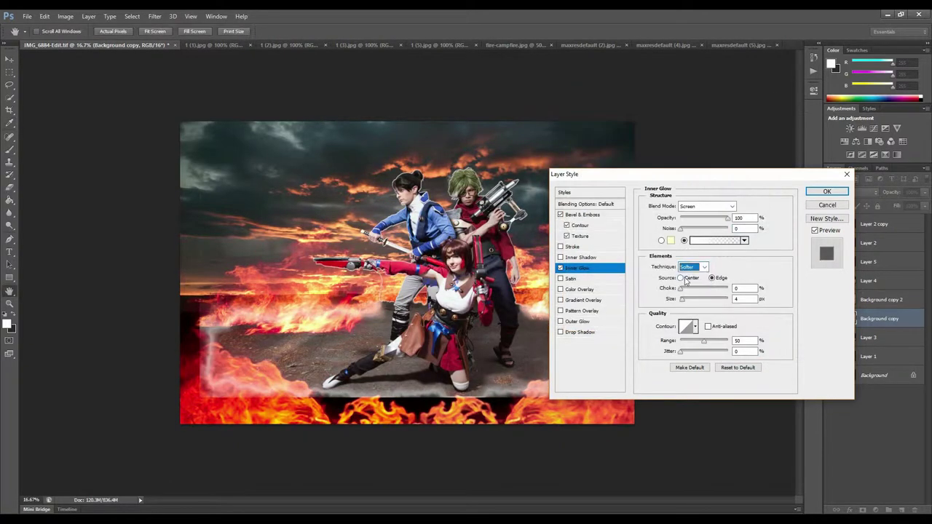
mouse_move(695, 290)
mouse_down()
mouse_move(683, 289)
mouse_move(691, 299)
mouse_up()
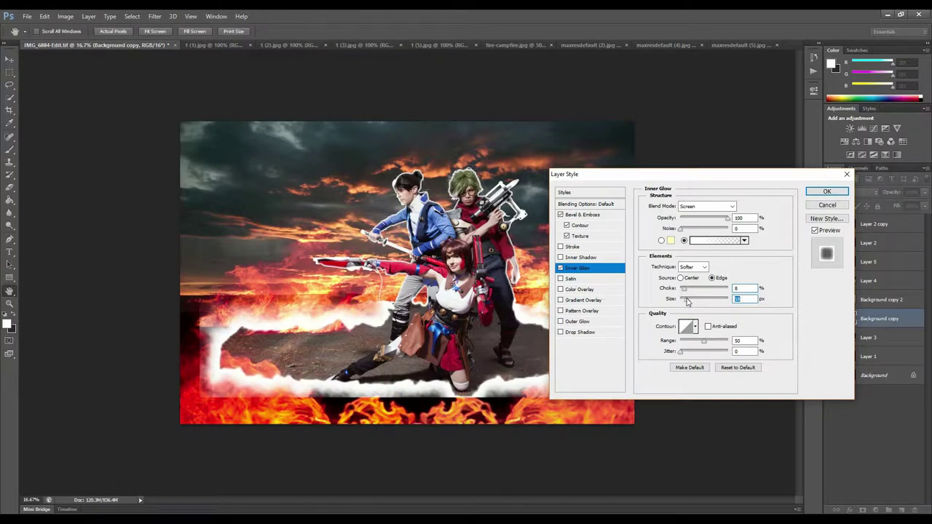
click(670, 240)
drag(408, 118, 619, 118)
click(625, 170)
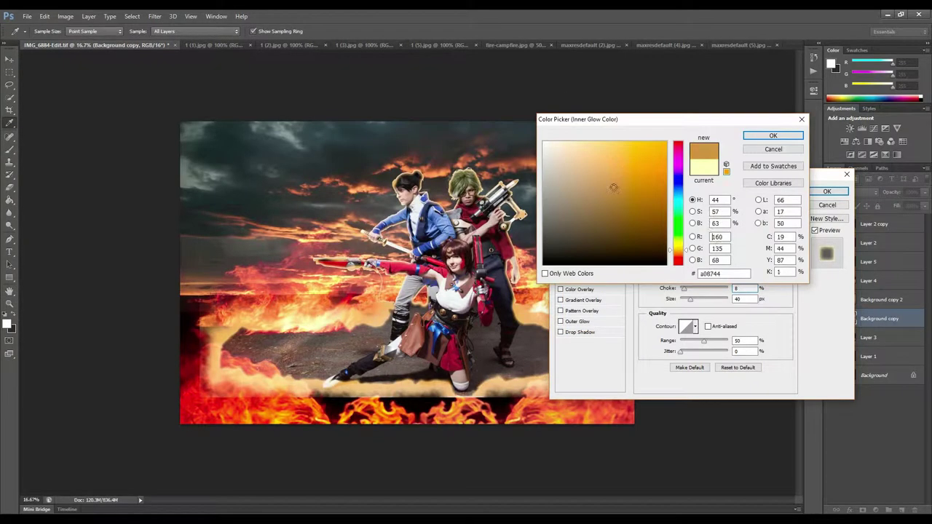
click(773, 135)
drag(703, 342, 697, 350)
Add a Normal-mode pale-yellow Outer Glow with wider spread and size, and apply the style.
click(577, 321)
click(706, 206)
click(692, 216)
drag(680, 279, 696, 290)
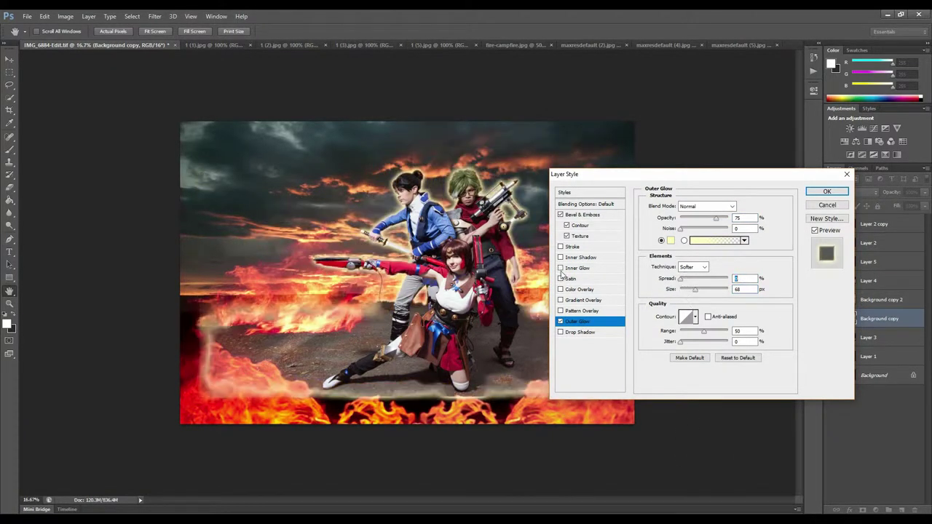
click(717, 240)
click(618, 159)
drag(618, 159, 594, 145)
key(Return)
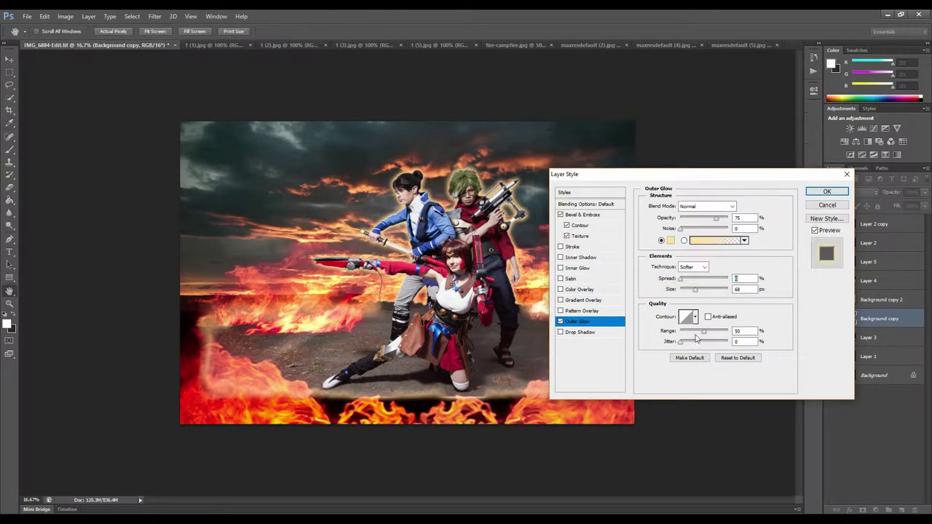
key(Return)
key(b)
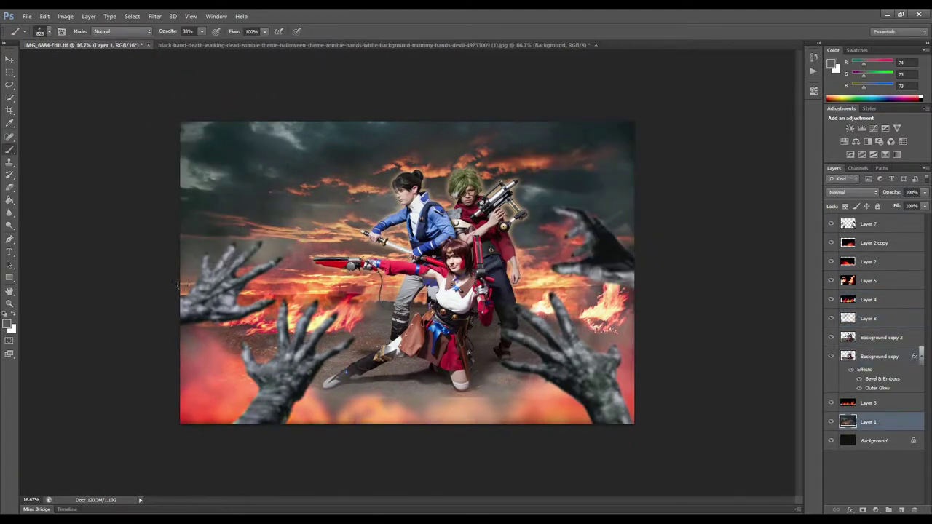
Darken the stormy sky layer with a Levels adjustment.
key(ctrl+l)
drag(786, 349, 780, 351)
click(818, 258)
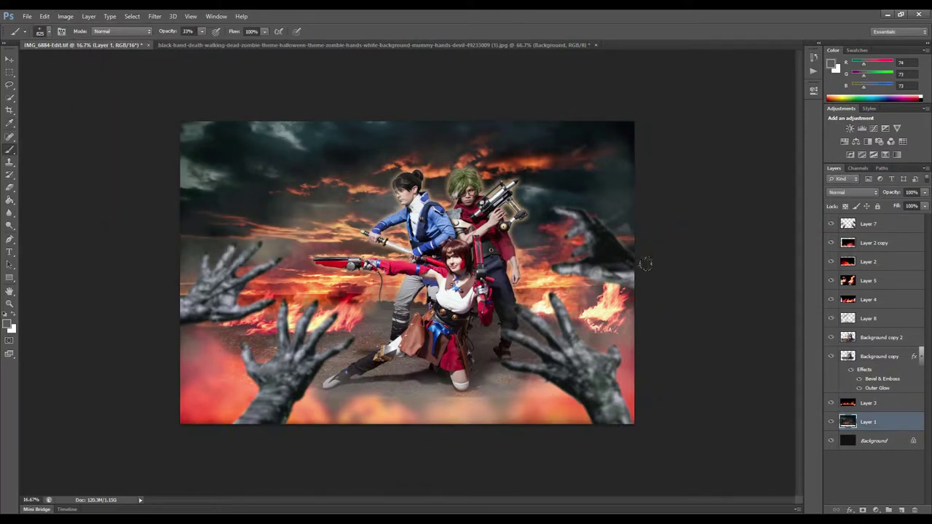
Scale up the Layer 2 fire with Free Transform.
click(868, 261)
click(45, 16)
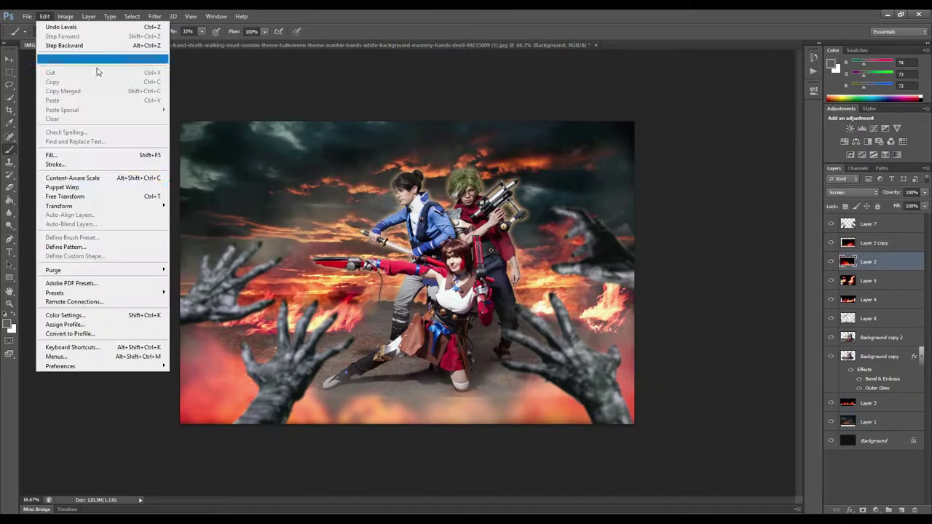
click(65, 188)
drag(423, 206, 461, 177)
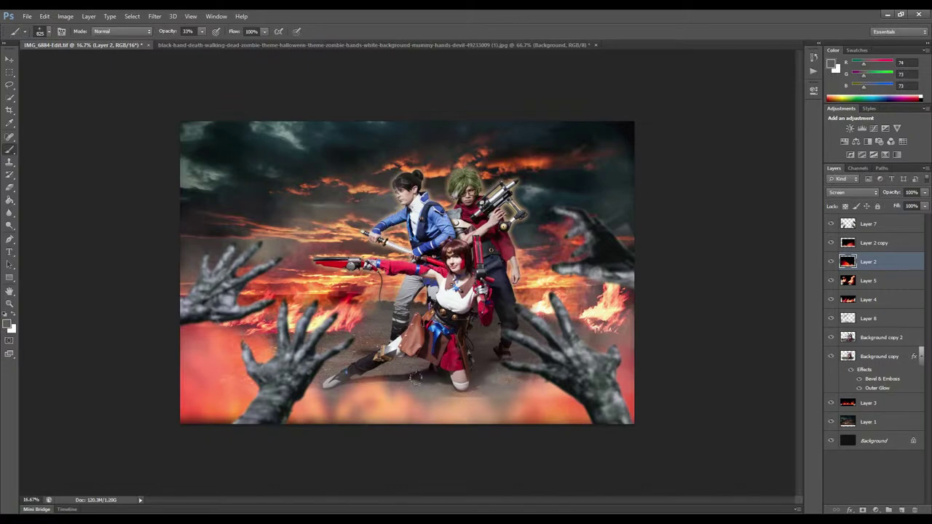
Hide the fire and sky layers and create Background copy 3 from the selection.
click(131, 16)
right_click(873, 337)
click(770, 178)
key(Return)
Show the fire and sky layers again, merge visible, and duplicate the merged layer.
drag(831, 280, 830, 444)
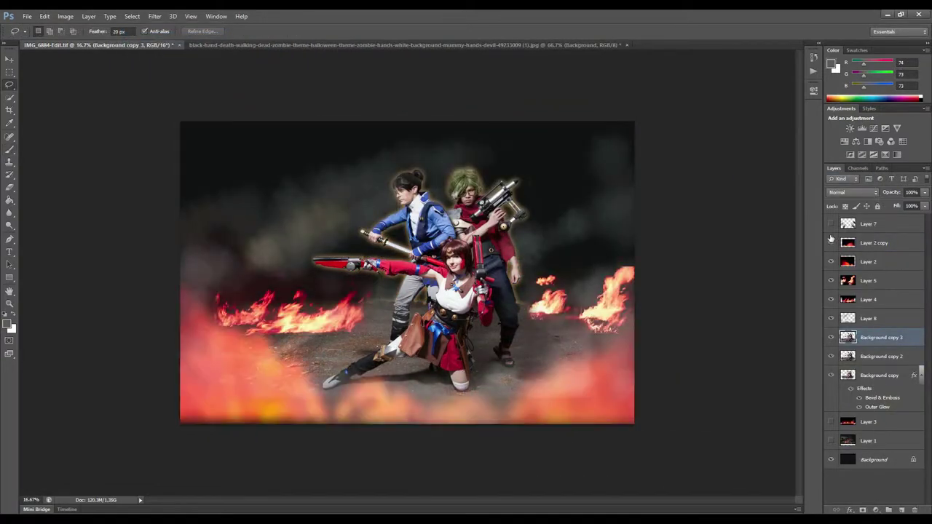
click(831, 442)
click(88, 16)
click(139, 332)
click(547, 168)
click(154, 16)
Brighten the copy and add contrast with a gentle S-shaped Curves adjustment.
key(ctrl+m)
drag(160, 179, 160, 175)
drag(100, 240, 100, 245)
key(alt+4)
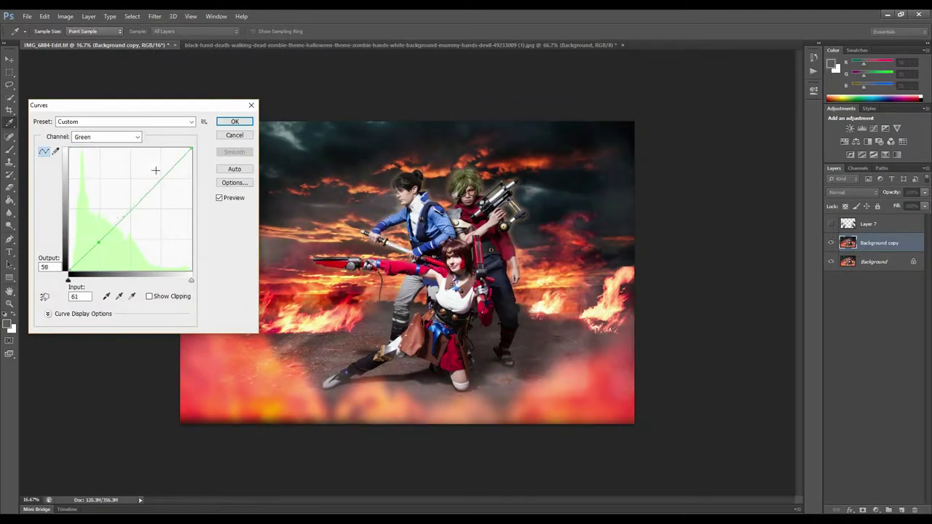
key(alt+5)
click(105, 137)
click(91, 156)
key(Return)
Shift the copy's overall hue slightly with Hue/Saturation.
key(ctrl+u)
drag(617, 197, 614, 198)
key(alt+3)
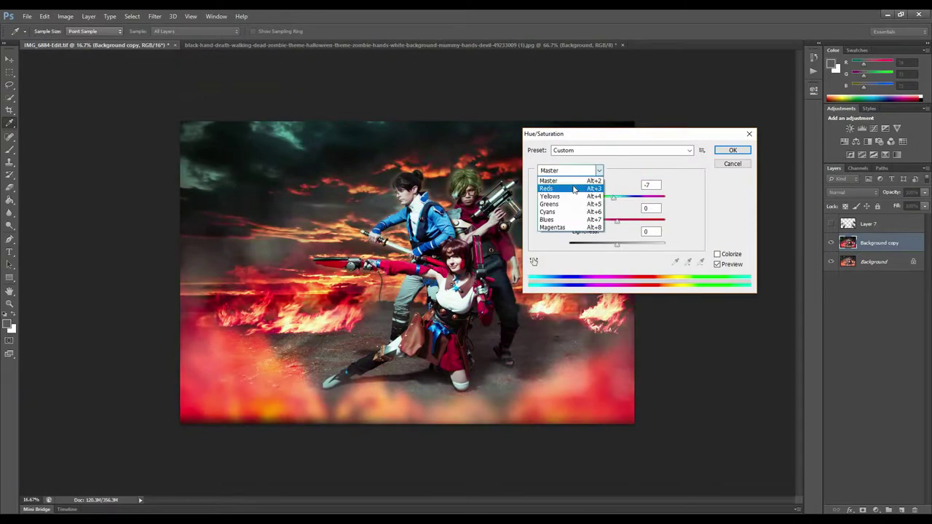
click(570, 170)
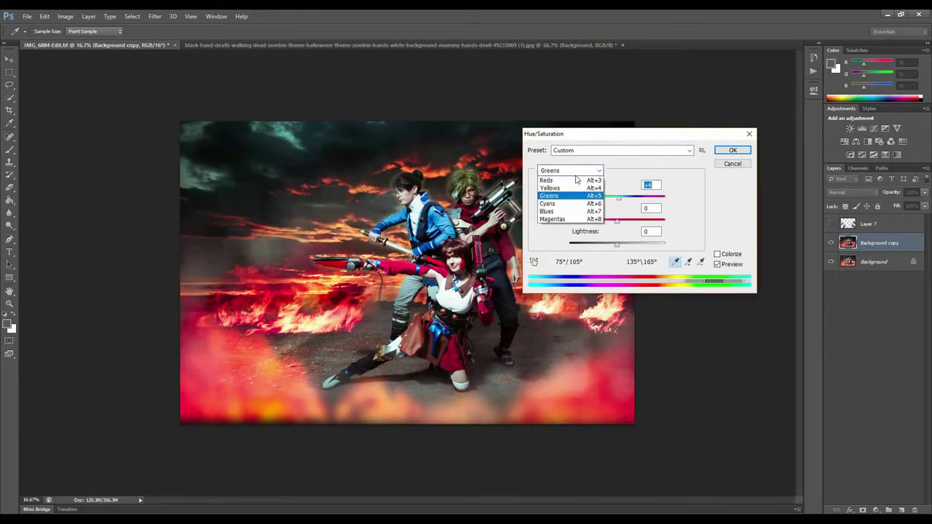
click(553, 175)
key(Return)
Duplicate the adjusted layer as Background copy 2 and open the Oil Paint filter.
key(ctrl+j)
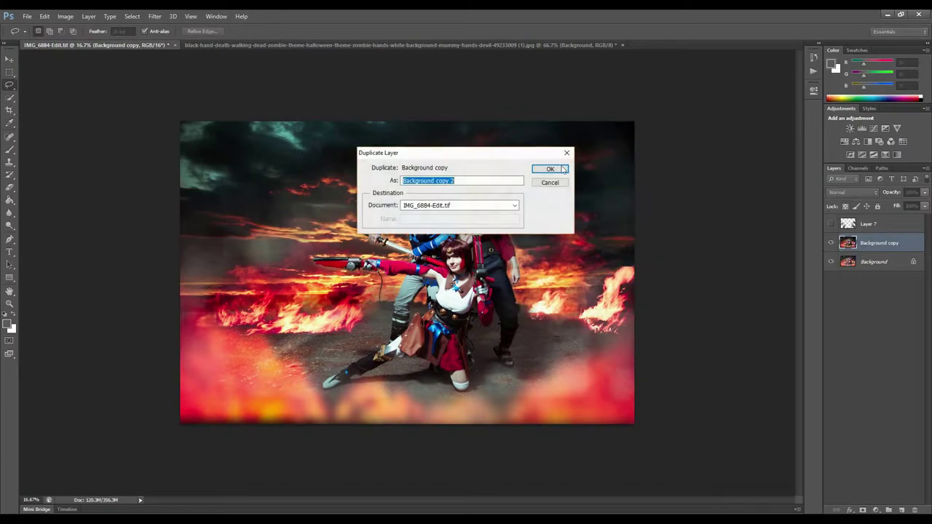
key(Return)
click(154, 16)
click(204, 90)
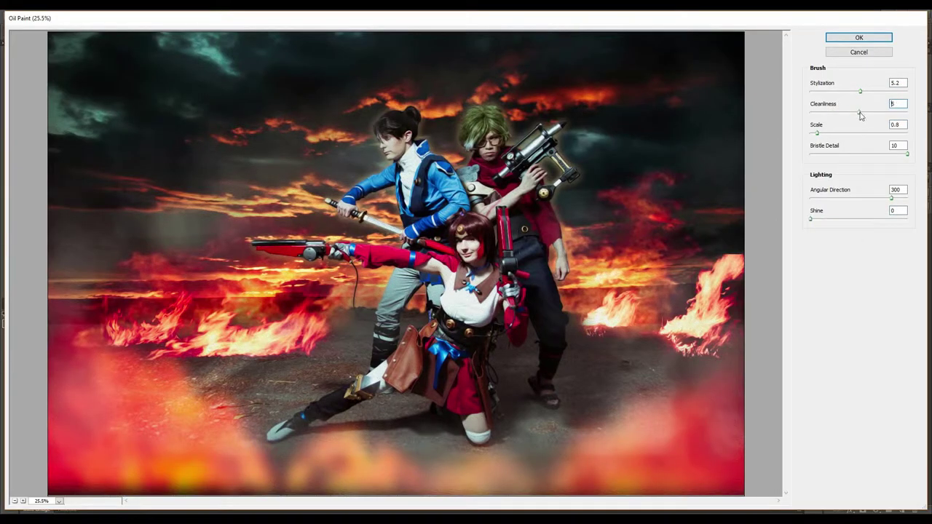
Raise Oil Paint stylization, darken the zombie hands with Levels, and set Eraser opacity to 82%.
drag(864, 92, 887, 93)
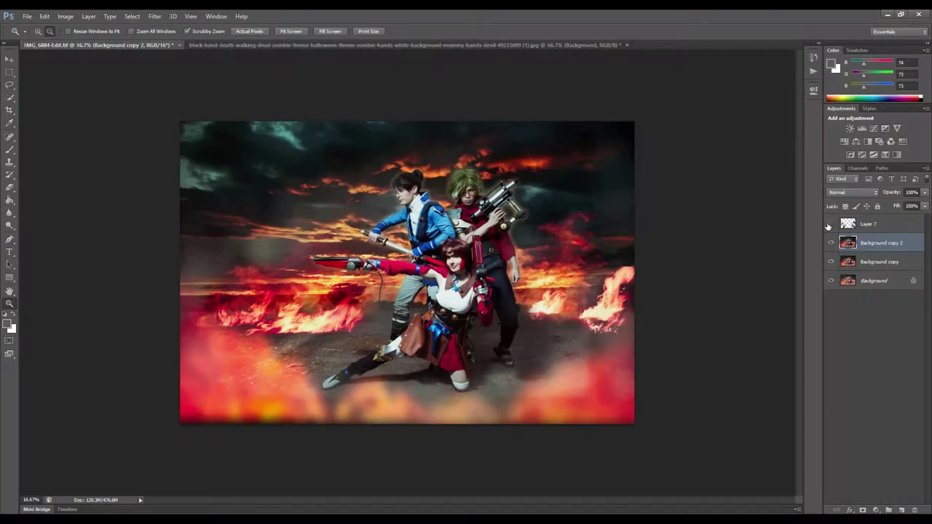
drag(730, 350, 739, 350)
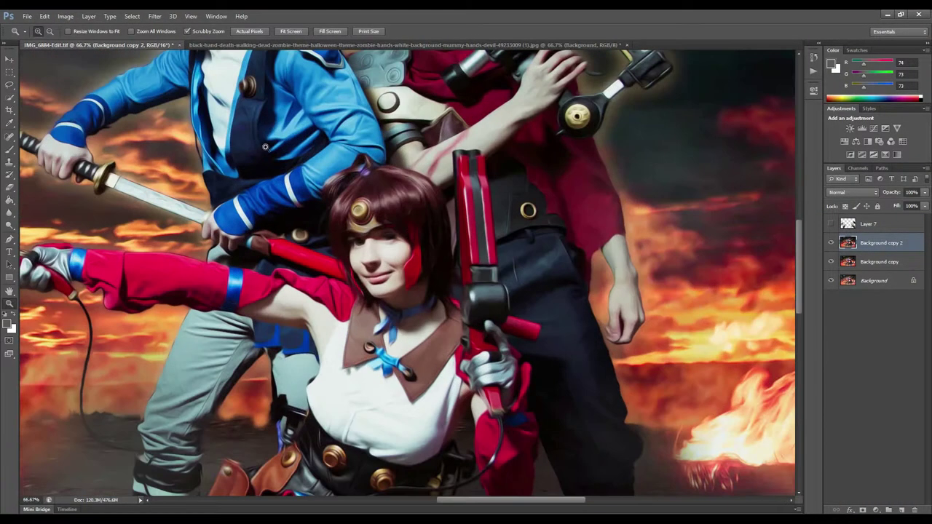
key(e)
click(166, 32)
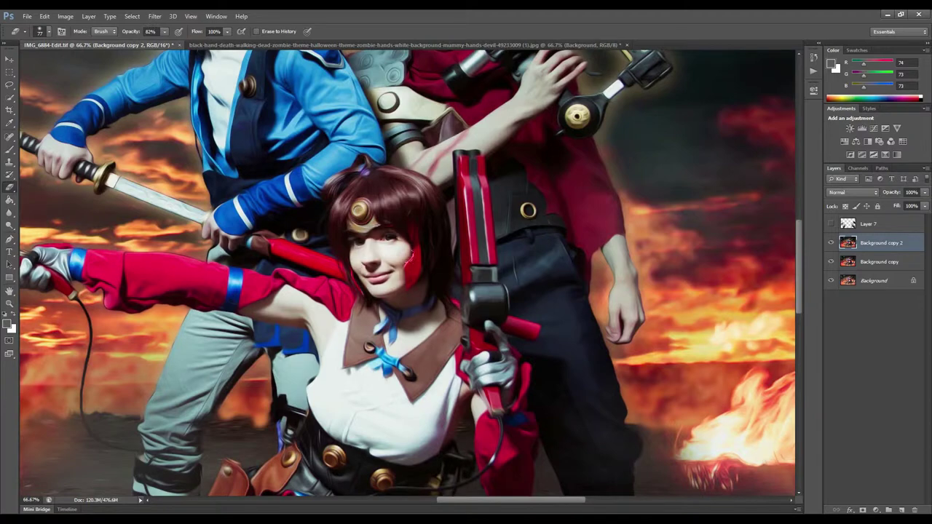
Erase the oil-paint layer at 82% opacity over the cosplayers on Background copy 2.
scroll(439, 286, down, 3)
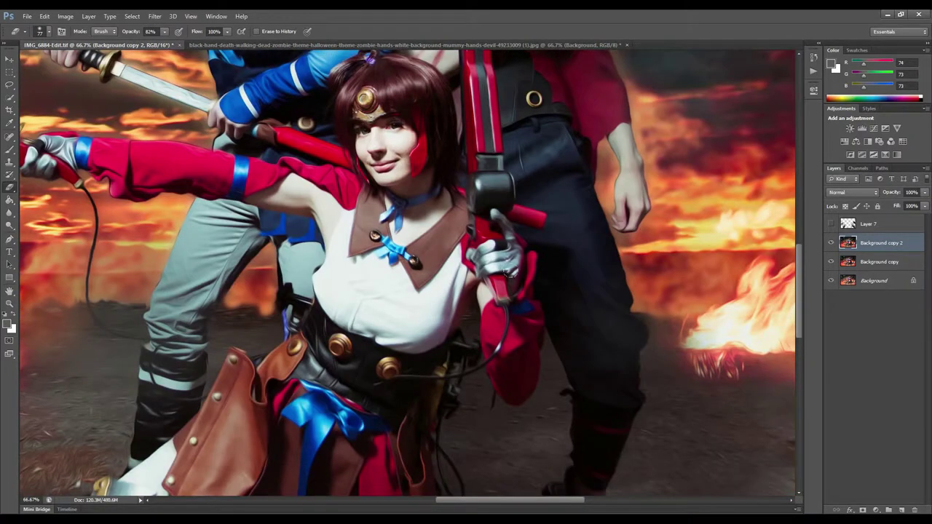
scroll(393, 233, down, 2)
scroll(480, 263, down, 2)
scroll(373, 312, left, 5)
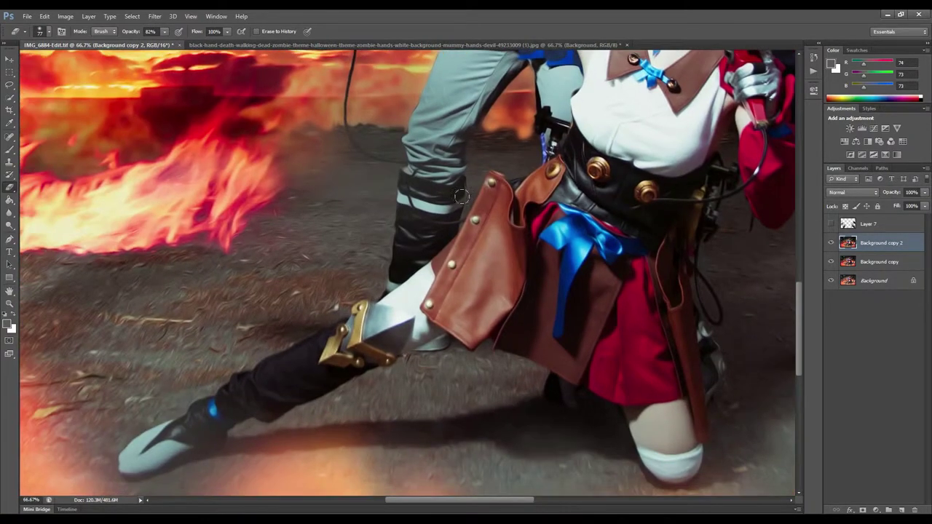
scroll(484, 187, right, 3)
scroll(466, 241, up, 3)
scroll(466, 240, right, 5)
scroll(452, 297, left, 10)
scroll(451, 296, up, 2)
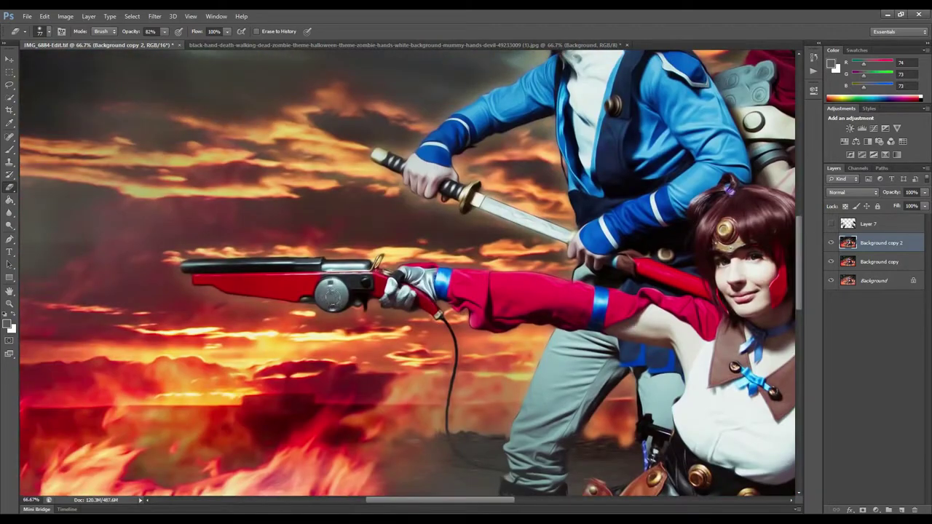
scroll(329, 299, right, 4)
scroll(305, 270, up, 2)
scroll(367, 164, up, 3)
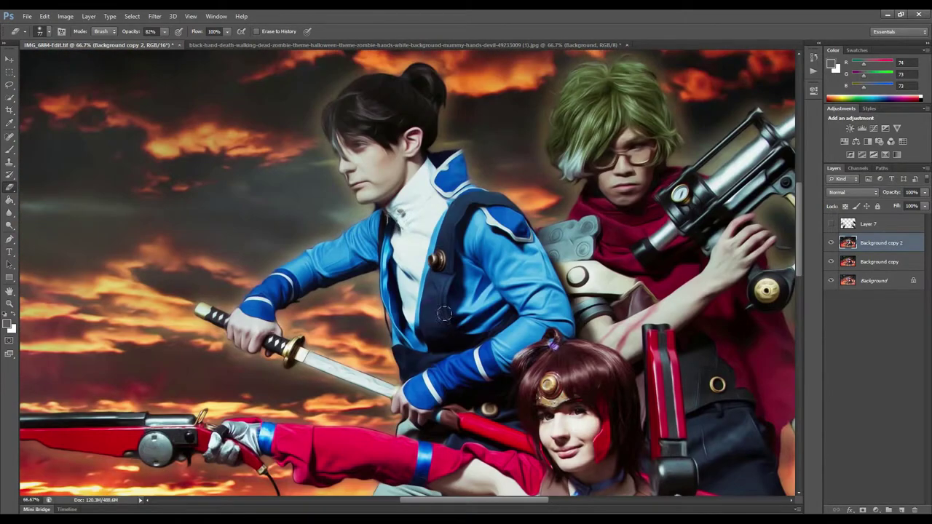
scroll(472, 281, down, 1)
scroll(472, 280, right, 1)
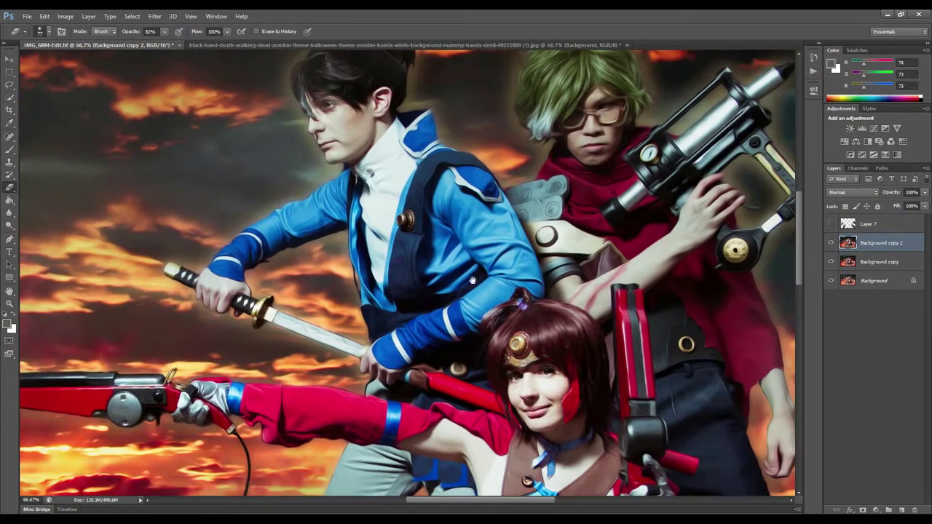
scroll(467, 371, right, 3)
scroll(467, 371, down, 1)
scroll(639, 182, up, 3)
scroll(640, 182, right, 3)
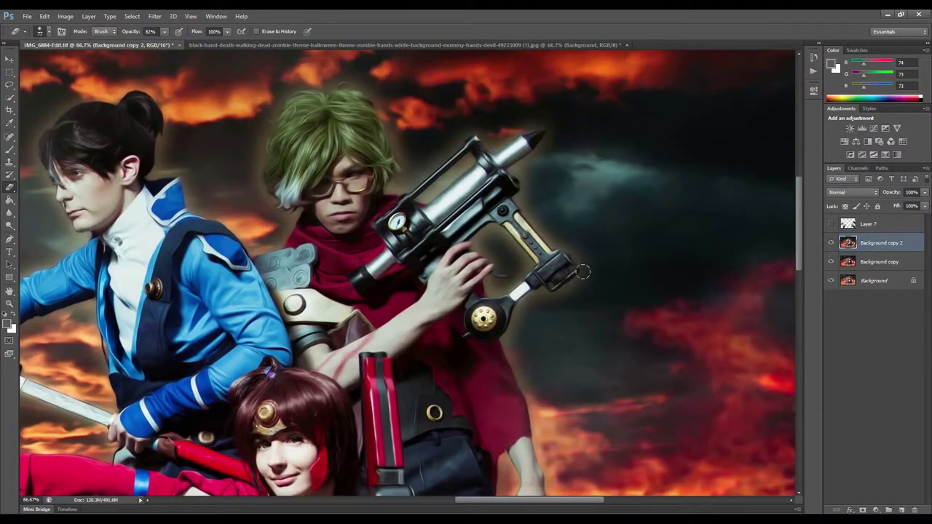
scroll(275, 113, down, 5)
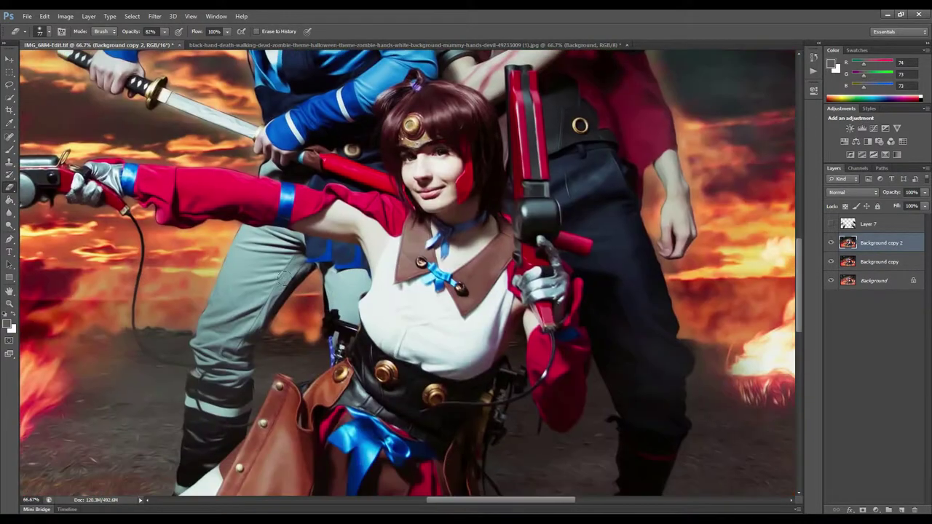
Zoom out, erase a bit more, then step backward to undo the last erase stroke.
key(z)
alt+click(259, 337)
key(e)
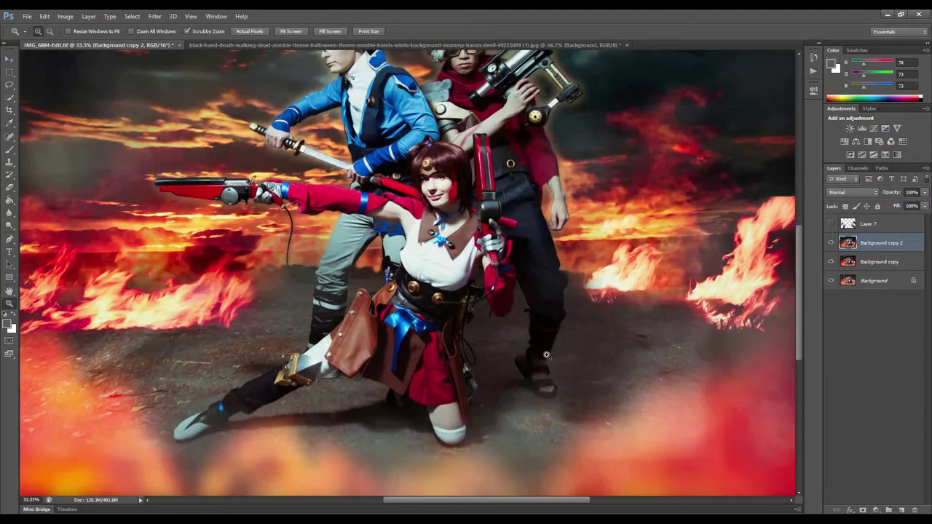
scroll(476, 164, up, 3)
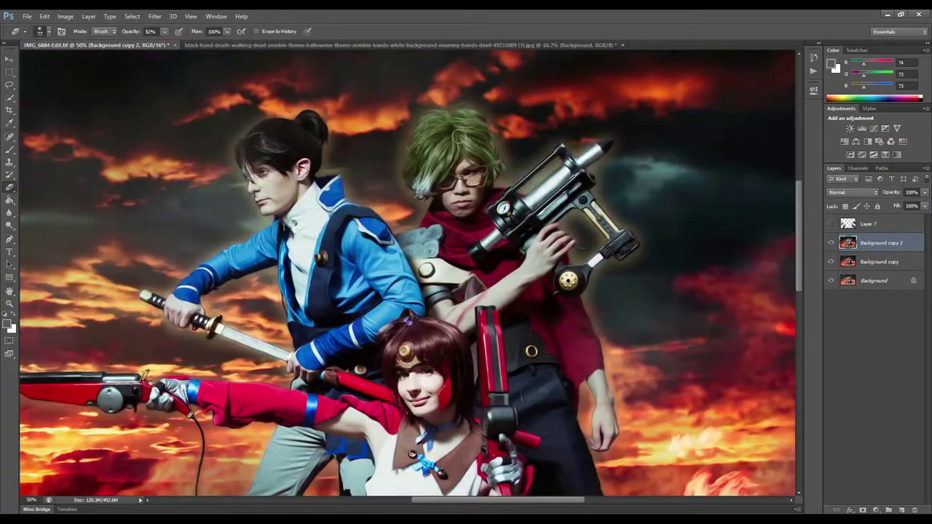
scroll(498, 161, down, 2)
click(44, 16)
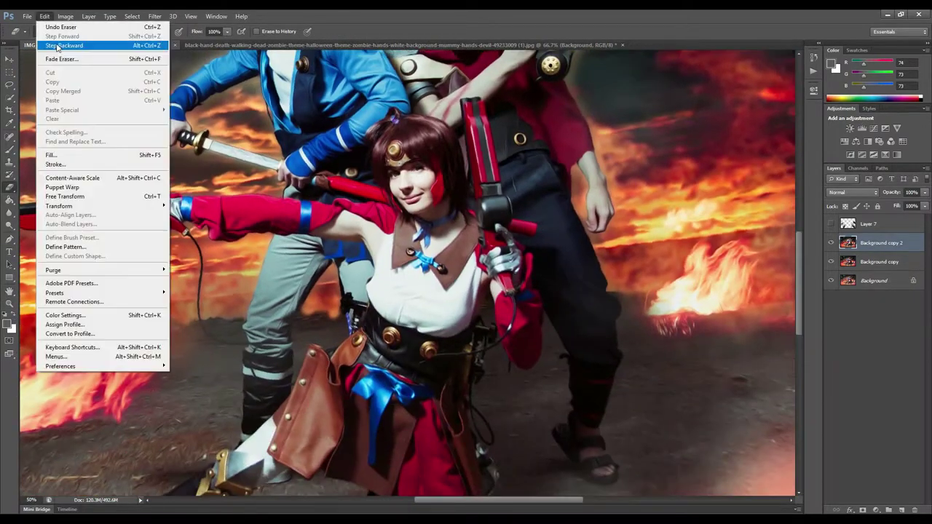
key(z)
key(ctrl+minus)
key(ctrl+minus)
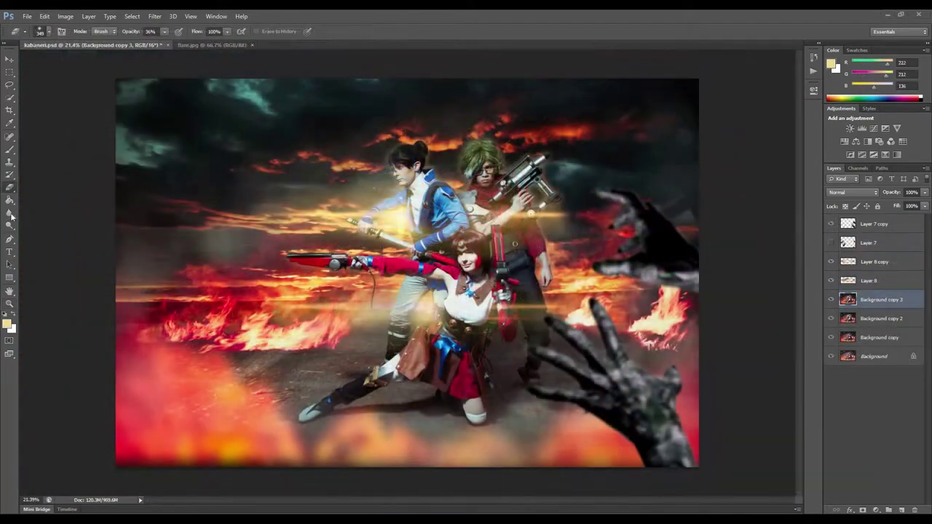
Set Dodge exposure to 61% and lasso the lower-left foreground area.
drag(191, 44, 206, 44)
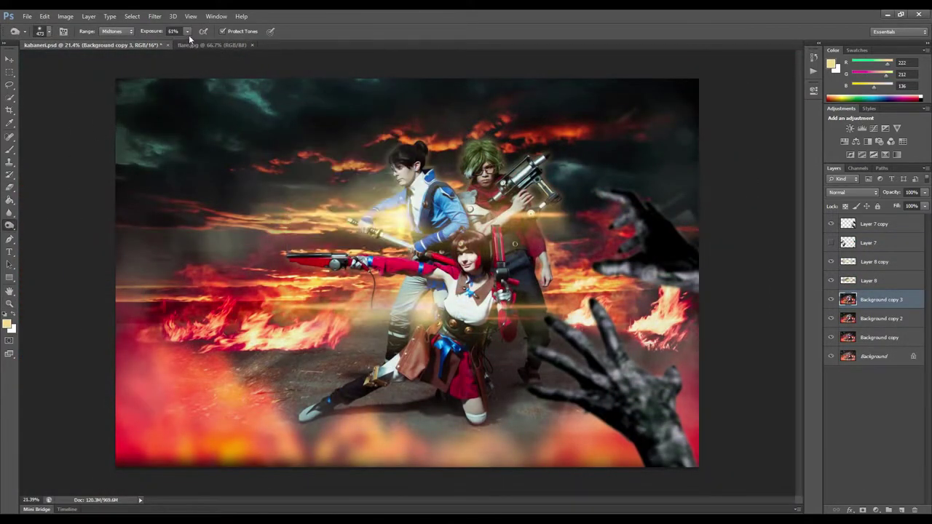
click(9, 84)
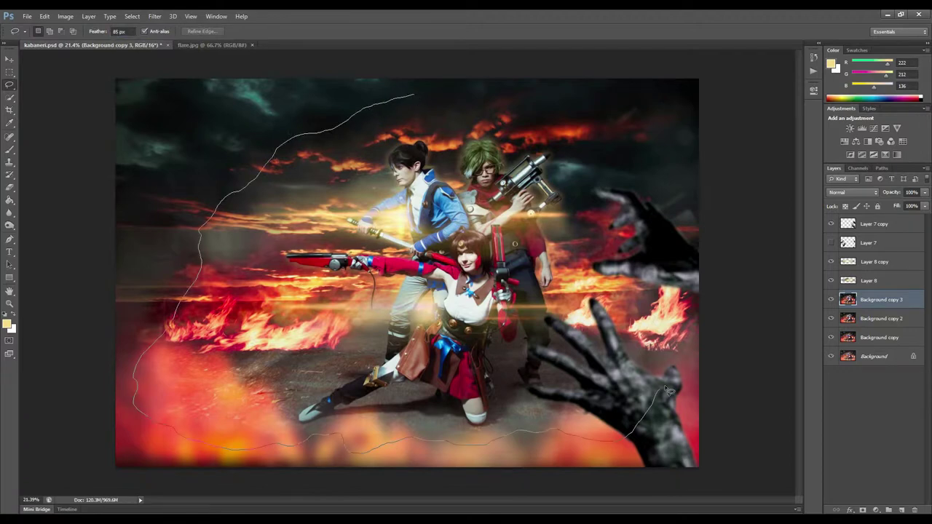
click(65, 16)
click(197, 50)
click(821, 261)
Darken the lassoed area with Levels midtone 0.88, then select the Layer 7 copy hands layer.
click(132, 16)
click(146, 35)
click(65, 16)
click(196, 50)
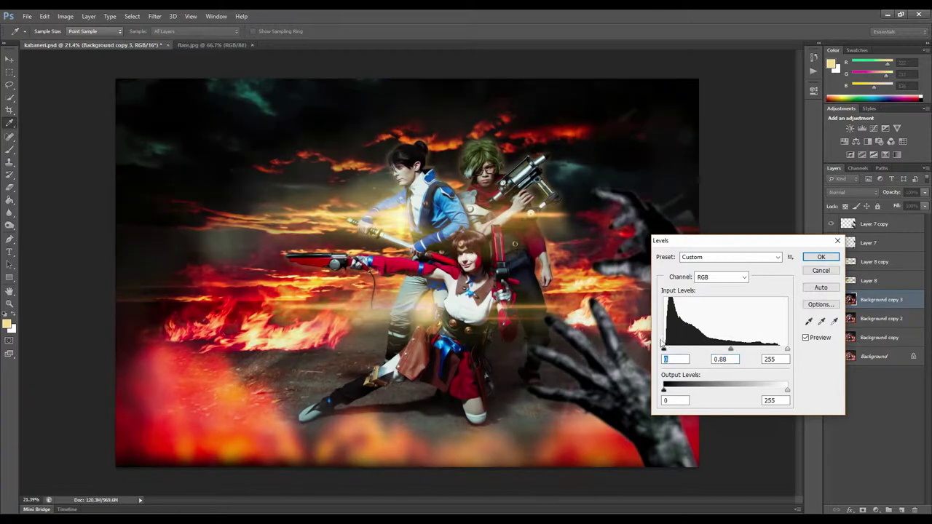
click(837, 241)
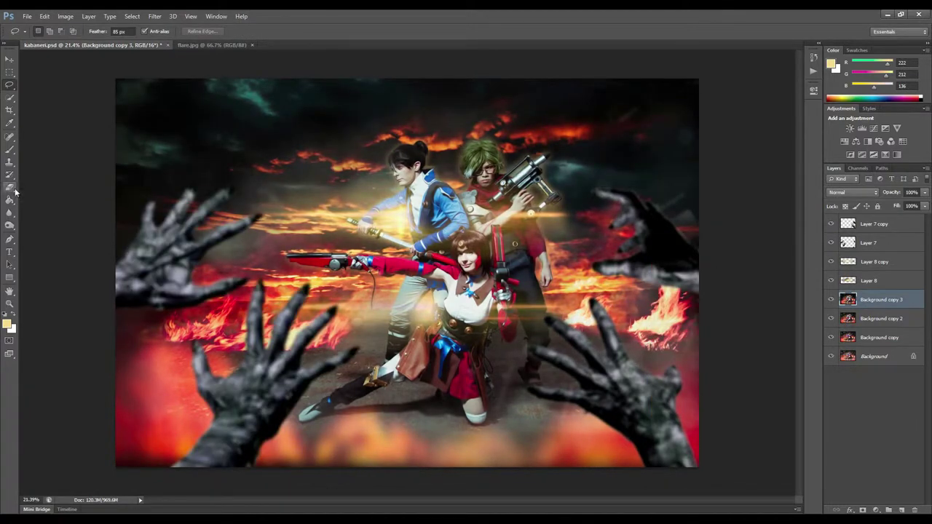
key(e)
click(866, 226)
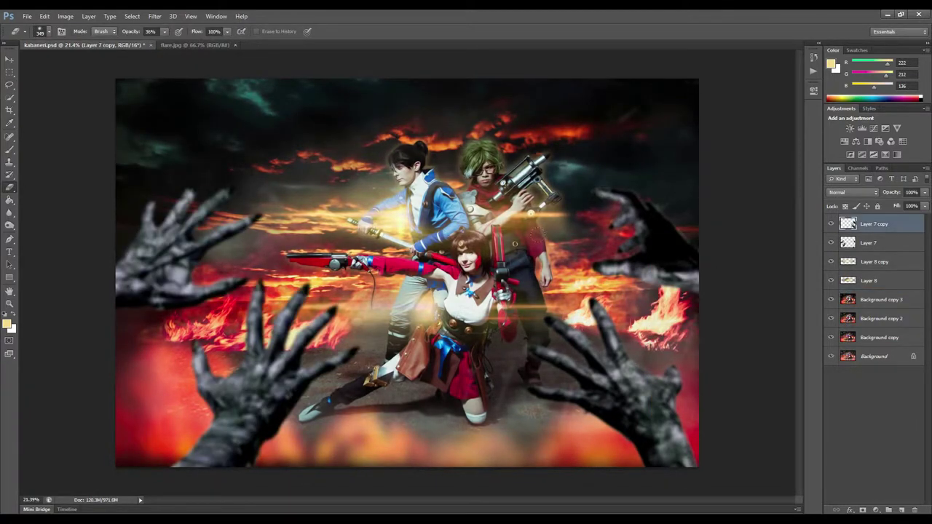
Set the Dodge brush size, zoom to 100% on the girl's face, and undo the stray dodge stroke.
click(881, 300)
key(o)
right_click(430, 224)
key(Escape)
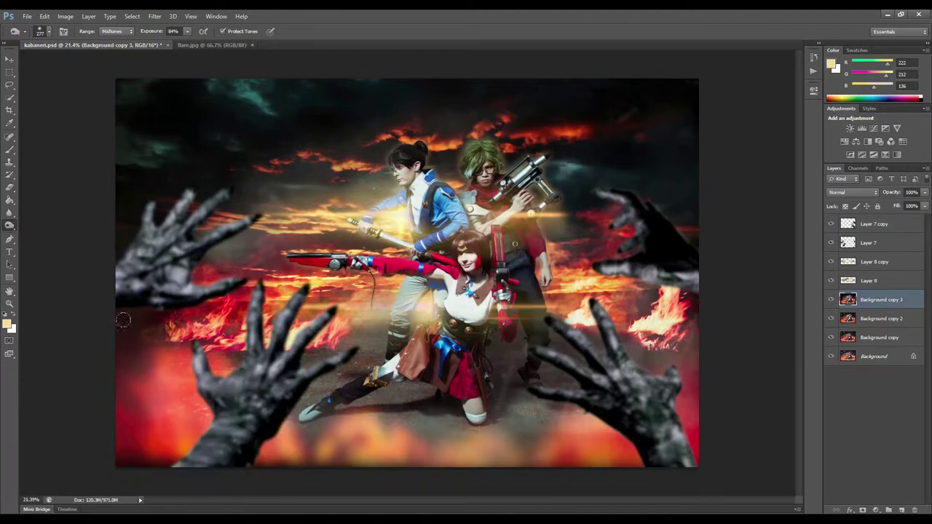
click(868, 242)
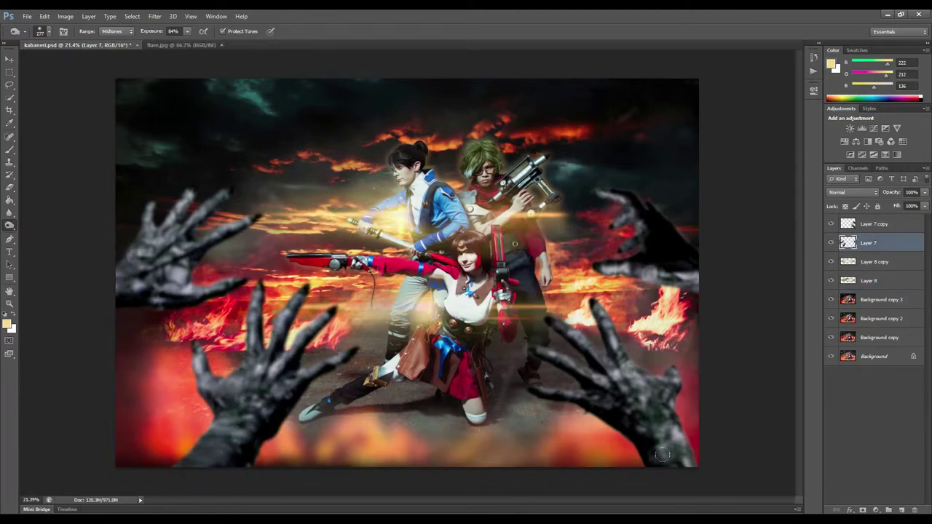
ctrl+click(483, 270)
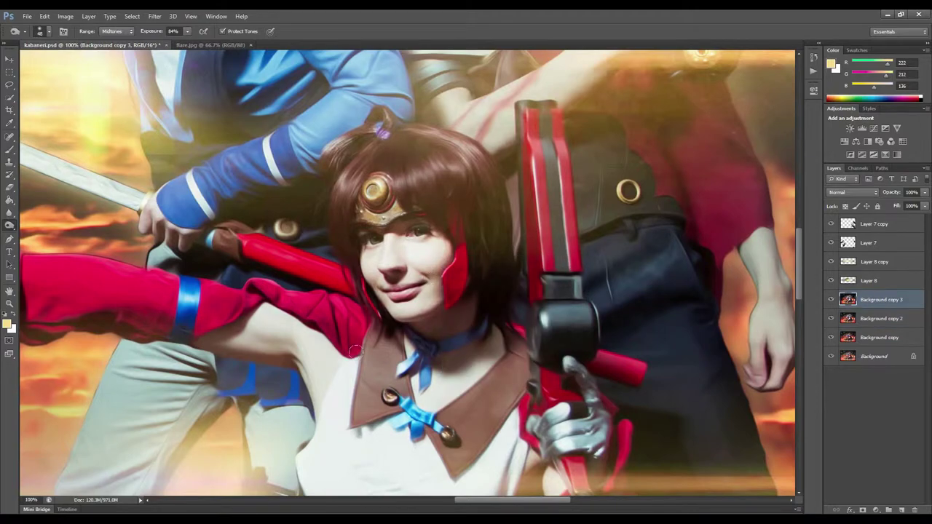
click(45, 16)
click(54, 46)
Dodge the green-haired figure's hair brighter, then zoom back out to 33.33%.
mouse_move(465, 335)
mouse_down()
mouse_move(343, 202)
mouse_move(281, 265)
mouse_move(438, 310)
mouse_move(401, 414)
mouse_up()
mouse_move(364, 218)
mouse_down()
mouse_move(364, 281)
mouse_move(334, 318)
mouse_up()
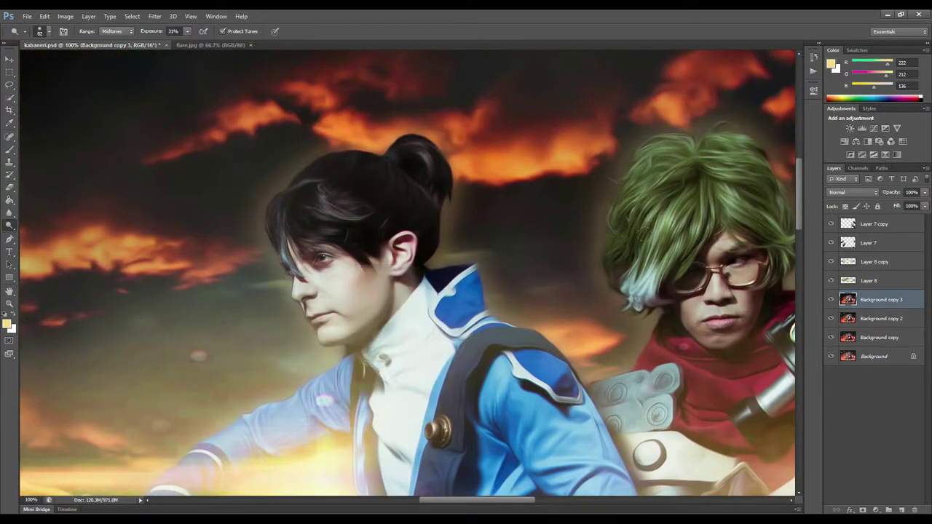
drag(699, 168, 648, 255)
mouse_move(743, 189)
mouse_down()
mouse_move(633, 240)
mouse_move(510, 179)
mouse_up()
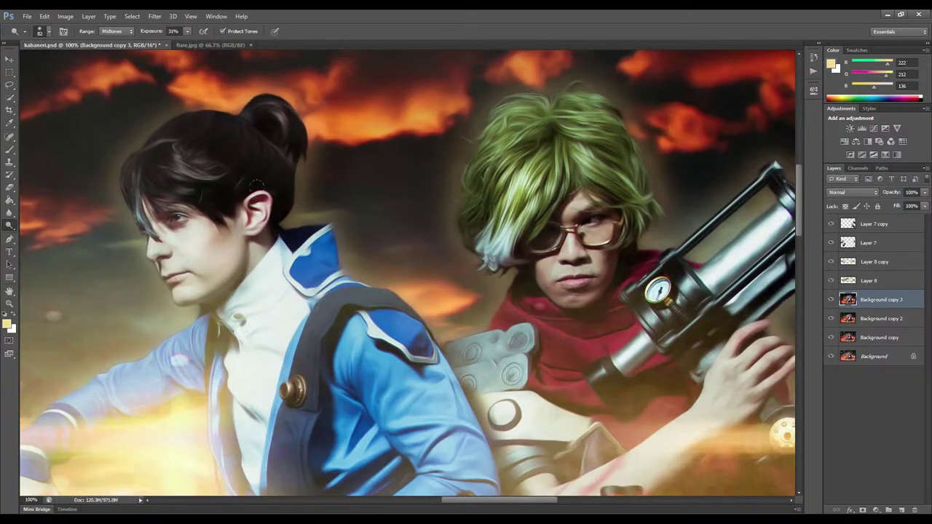
drag(256, 184, 291, 145)
click(10, 304)
key(ctrl+minus)
key(ctrl+minus)
key(ctrl+minus)
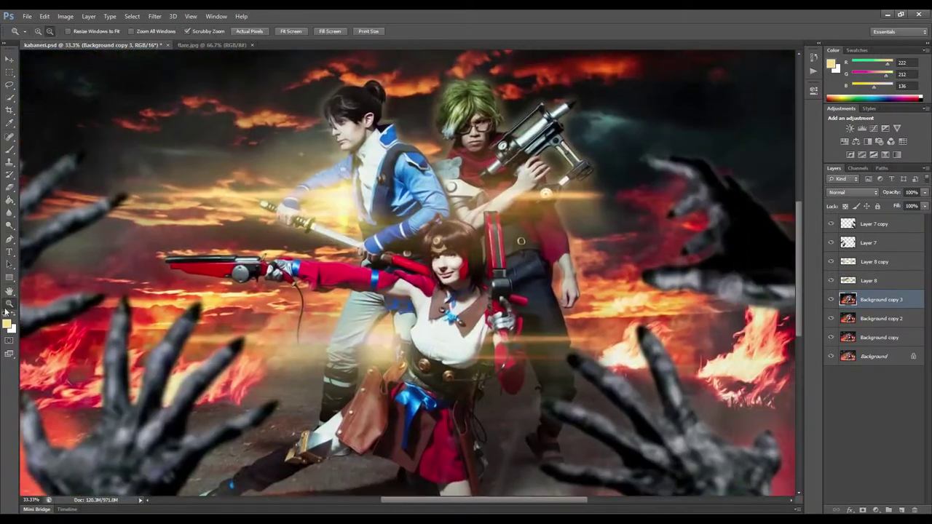
Hide Layer 7 and Layer 7 copy hands and duplicate the background copy layer.
key(ctrl+minus)
click(831, 224)
click(831, 243)
key(ctrl+plus)
key(o)
key(ctrl+j)
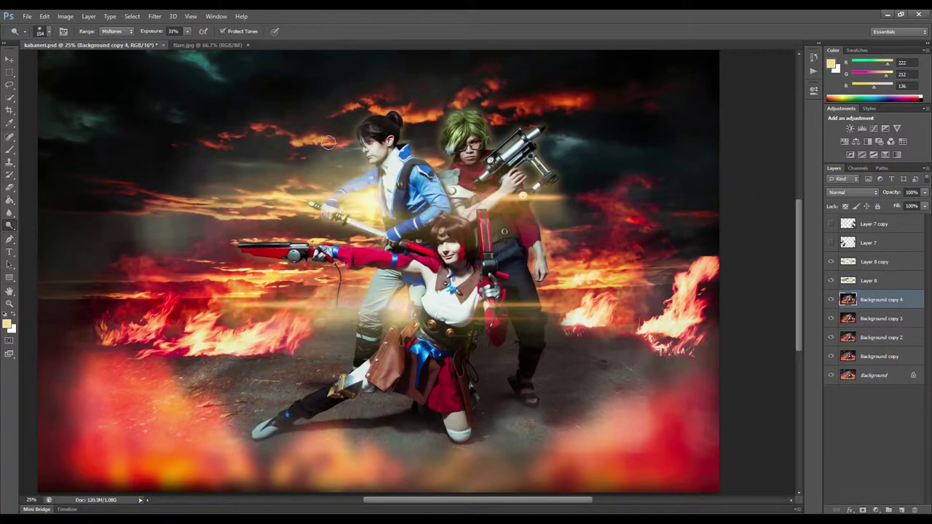
Dodge with Shadows range at 53% around the figures and the dark sky right of the gun.
click(116, 31)
click(113, 41)
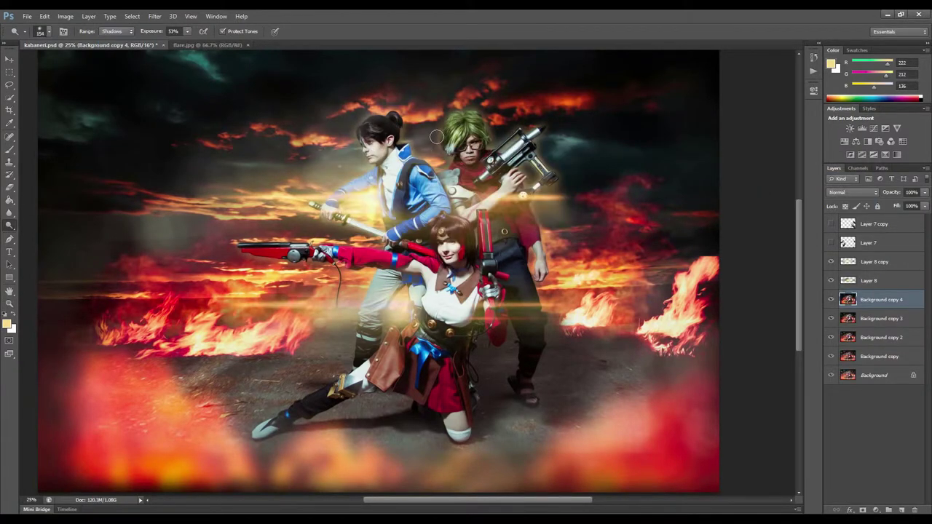
drag(553, 146, 582, 219)
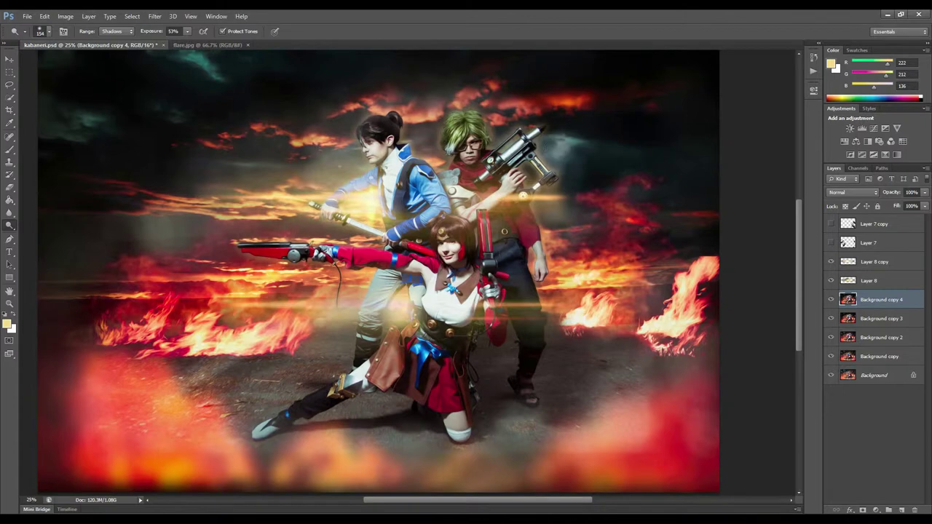
mouse_move(347, 305)
mouse_down()
mouse_move(353, 218)
mouse_move(342, 123)
mouse_move(437, 109)
mouse_move(525, 119)
mouse_up()
right_click(863, 303)
Lasso the lower foreground with 85 px feather and copy it onto new Layer 9.
drag(594, 378, 42, 269)
drag(617, 310, 40, 266)
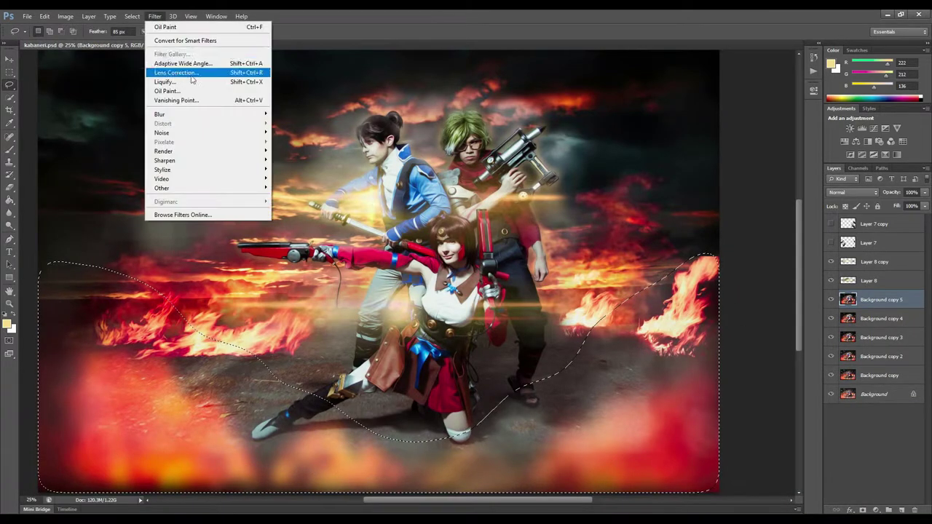
key(ctrl+j)
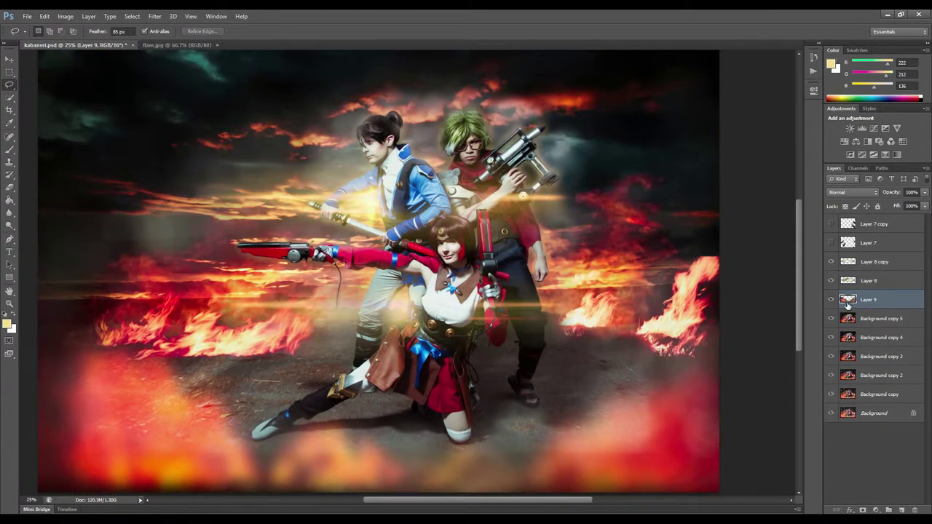
Browse the menus, view Layer 9 alone, then show all layers again.
click(110, 16)
click(163, 43)
click(154, 16)
alt+click(830, 299)
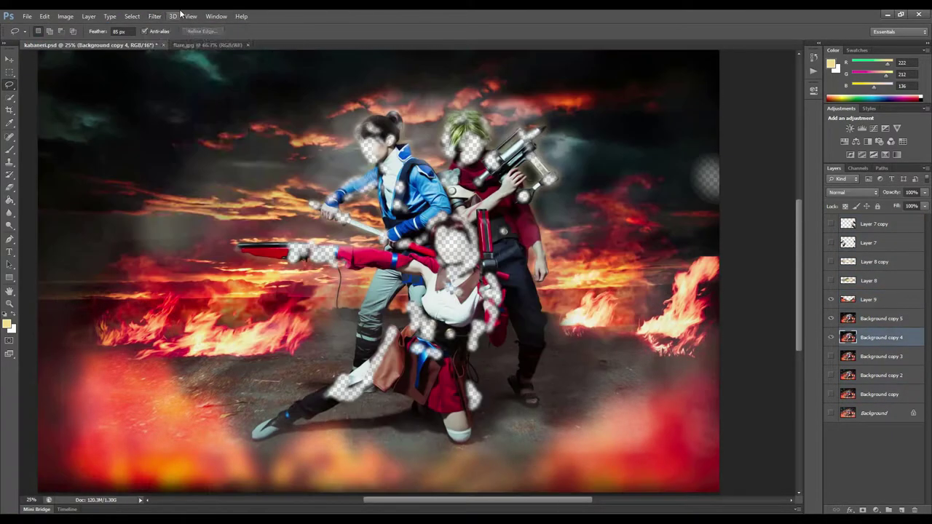
alt+click(830, 300)
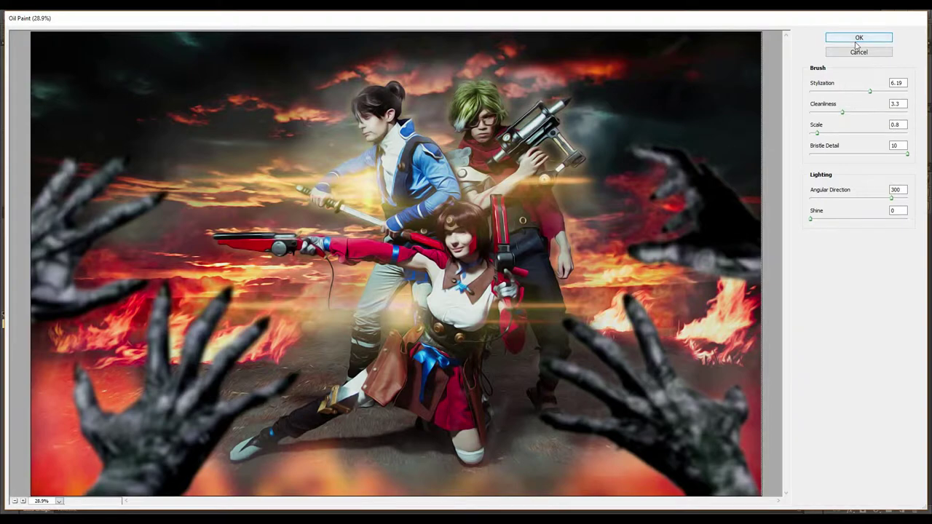
Apply the Oil Paint filter to the kabanei copy's duplicated layer.
click(857, 39)
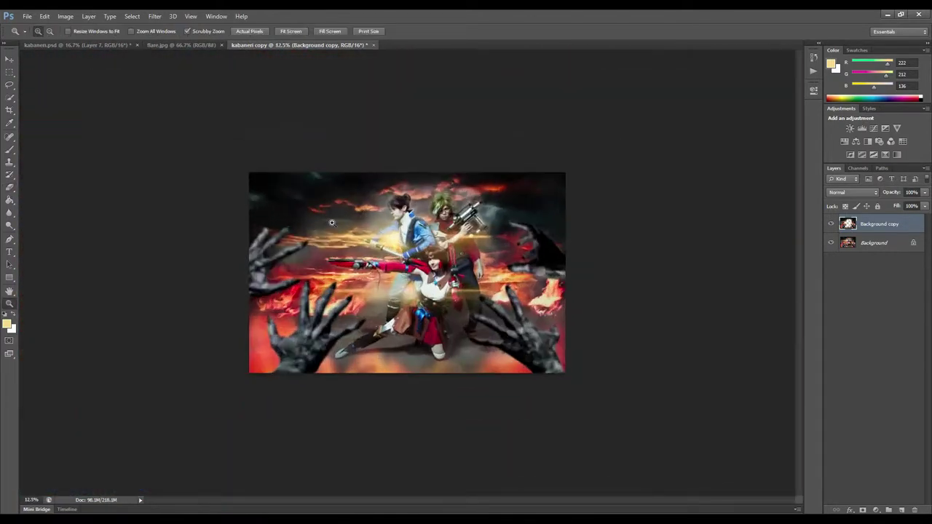
click(88, 16)
key(Escape)
key(o)
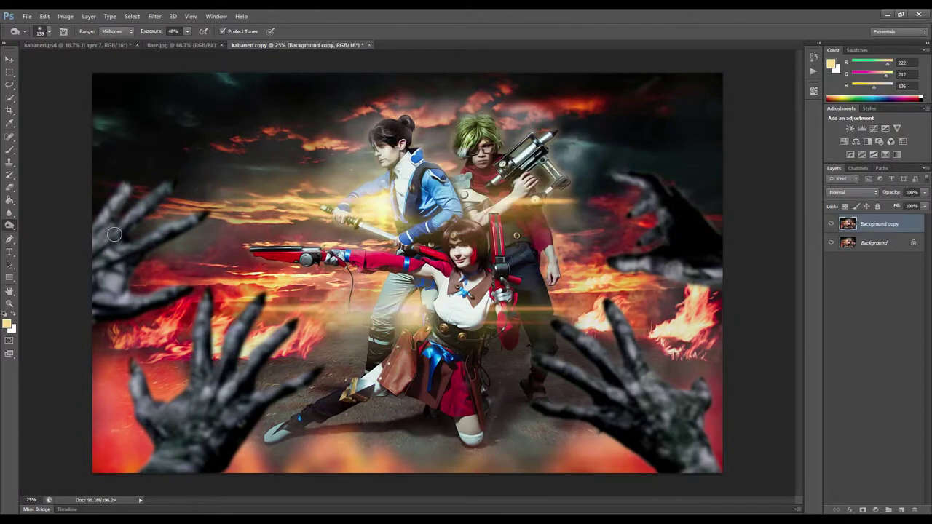
Dodge across the three zombie hands and brighten the gun and smoke beside it.
mouse_move(78, 345)
mouse_down()
mouse_move(182, 436)
mouse_move(262, 335)
mouse_up()
drag(575, 335, 647, 379)
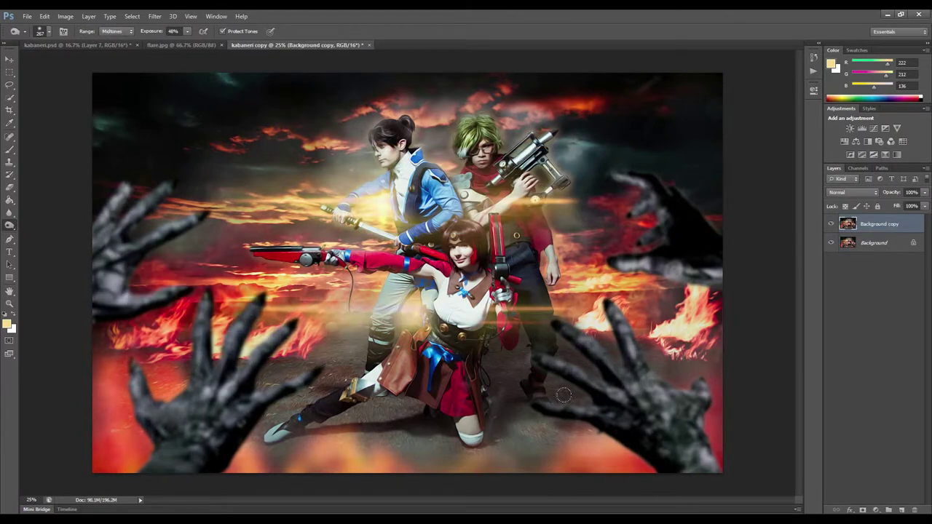
drag(634, 262, 717, 272)
mouse_move(508, 123)
mouse_down()
mouse_move(561, 138)
mouse_move(568, 196)
mouse_move(575, 145)
mouse_up()
drag(531, 109, 571, 211)
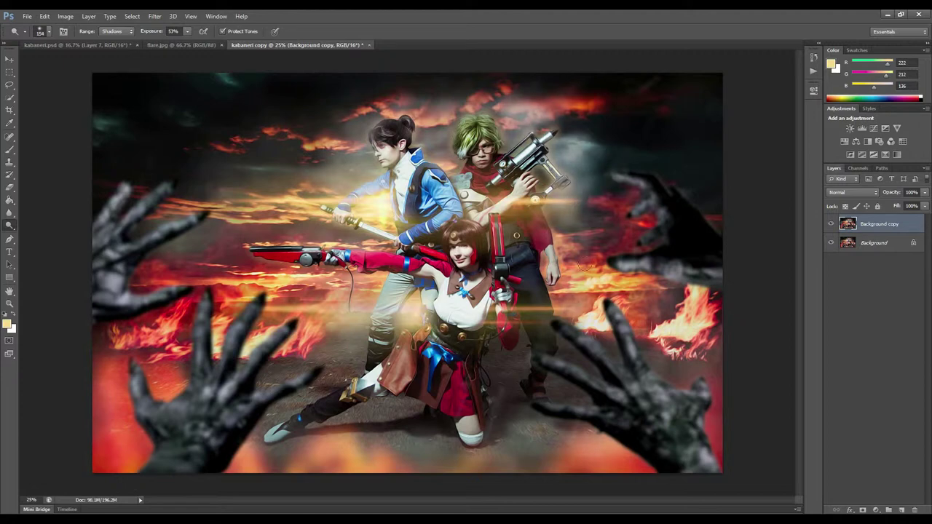
Burn the lower-left hand, bottom edge and left sky down to below the characters.
key(shift+o)
mouse_move(153, 311)
mouse_down()
mouse_move(172, 378)
mouse_move(716, 355)
mouse_up()
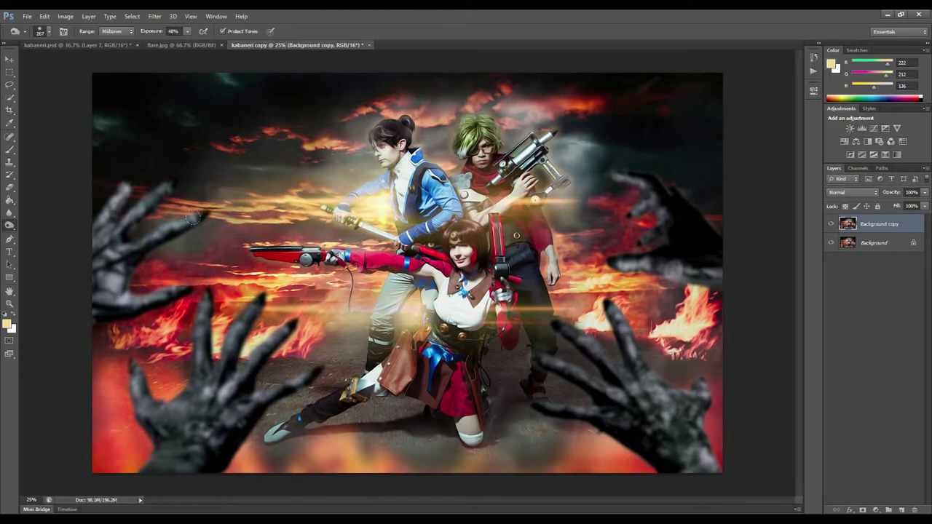
drag(185, 239, 540, 292)
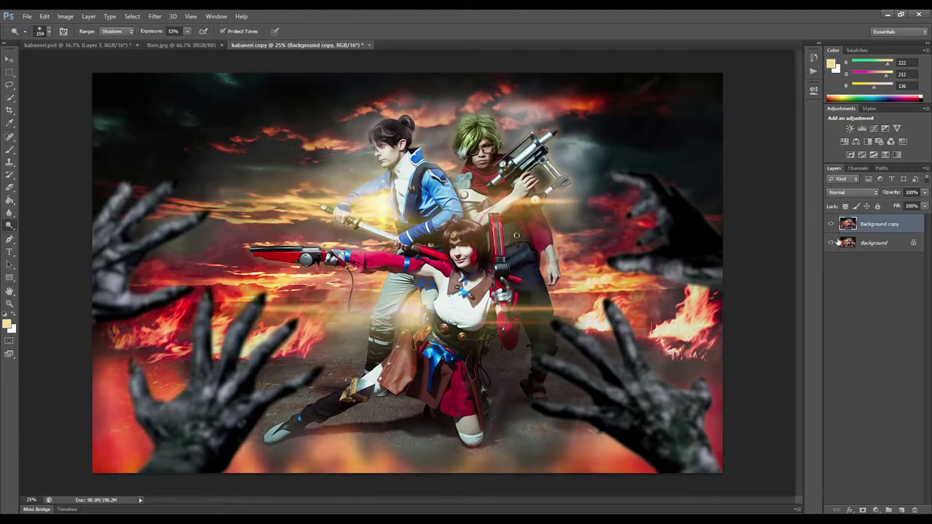
key(z)
click(434, 220)
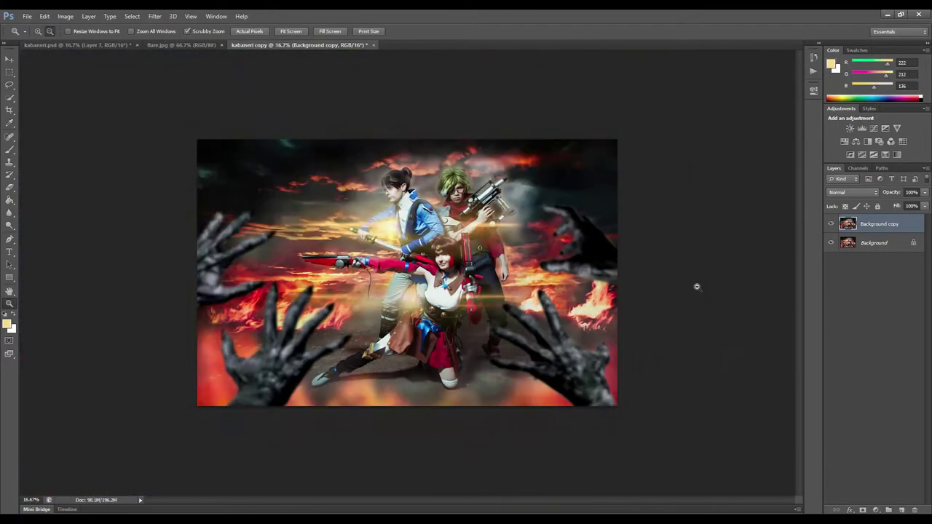